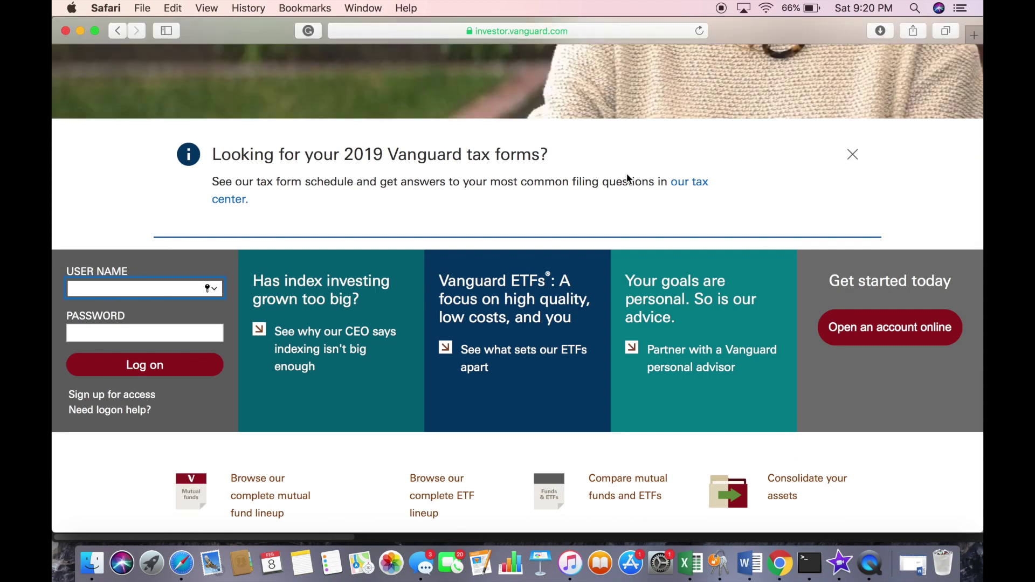
Scroll the Vanguard investor homepage to bring the log-on panel into view.
{"action": "scroll", "coordinate": [629, 178], "scroll_direction": "up", "scroll_amount": 10}
Start opening a new Vanguard account online from the Get started today panel.
{"action": "scroll", "coordinate": [630, 179], "scroll_direction": "down", "scroll_amount": 10}
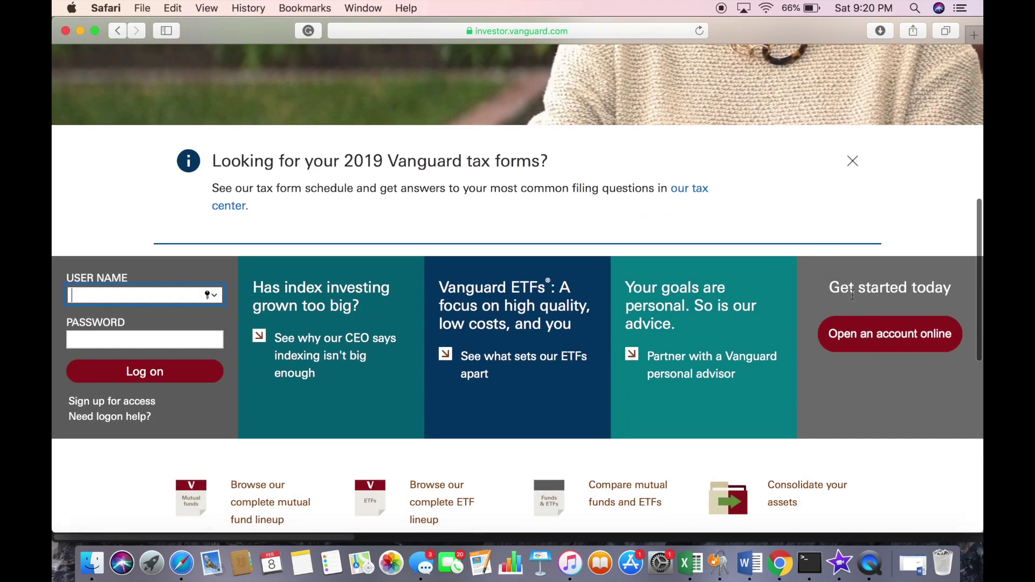
{"action": "left_click", "coordinate": [869, 341]}
{"action": "scroll", "coordinate": [868, 341], "scroll_direction": "down", "scroll_amount": 3}
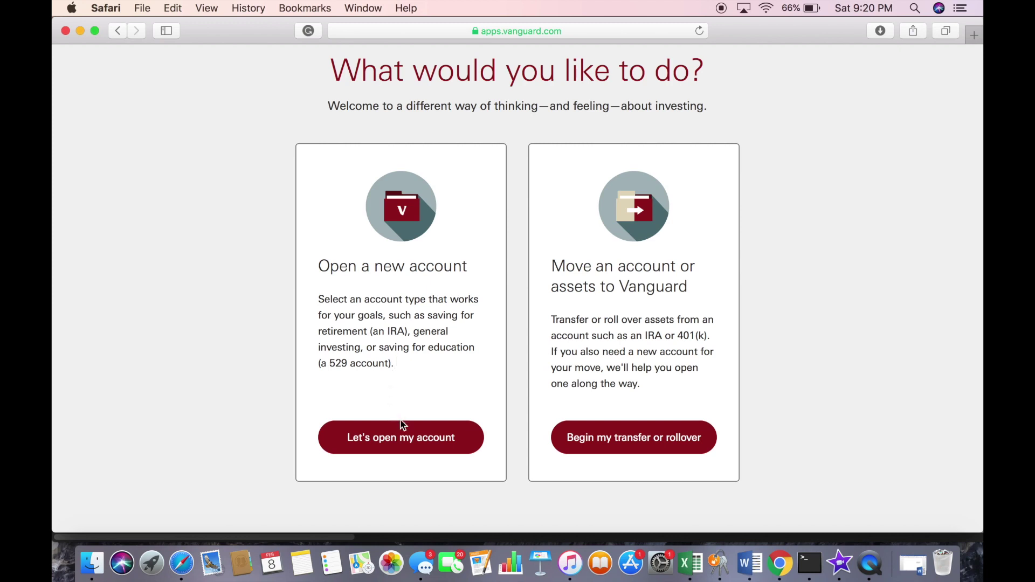
Open a new account funded by electronic bank transfer or another Vanguard account.
{"action": "left_click", "coordinate": [403, 438]}
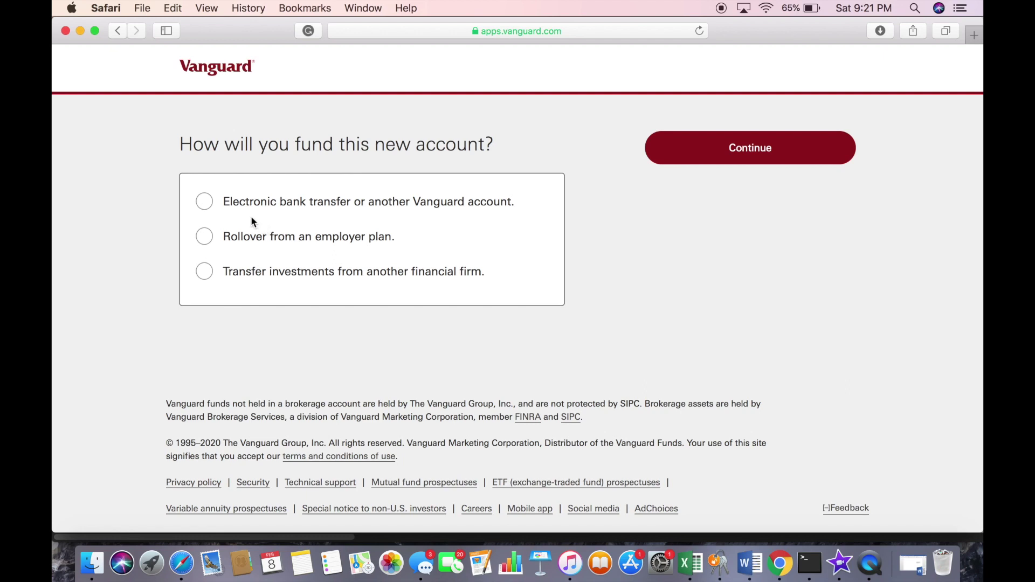
{"action": "left_click", "coordinate": [208, 206]}
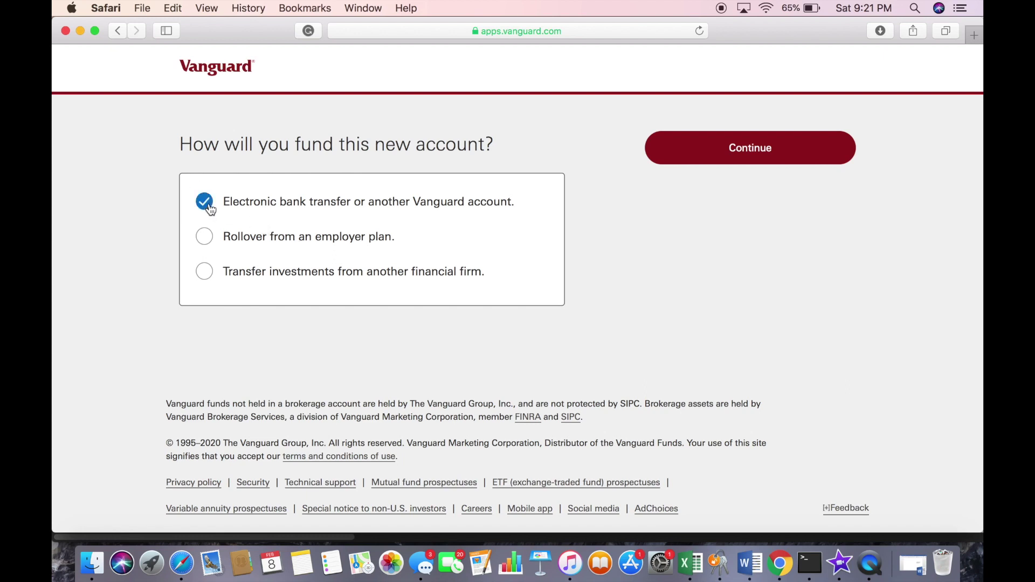
{"action": "left_click", "coordinate": [777, 156]}
{"action": "scroll", "coordinate": [775, 157], "scroll_direction": "down", "scroll_amount": 2}
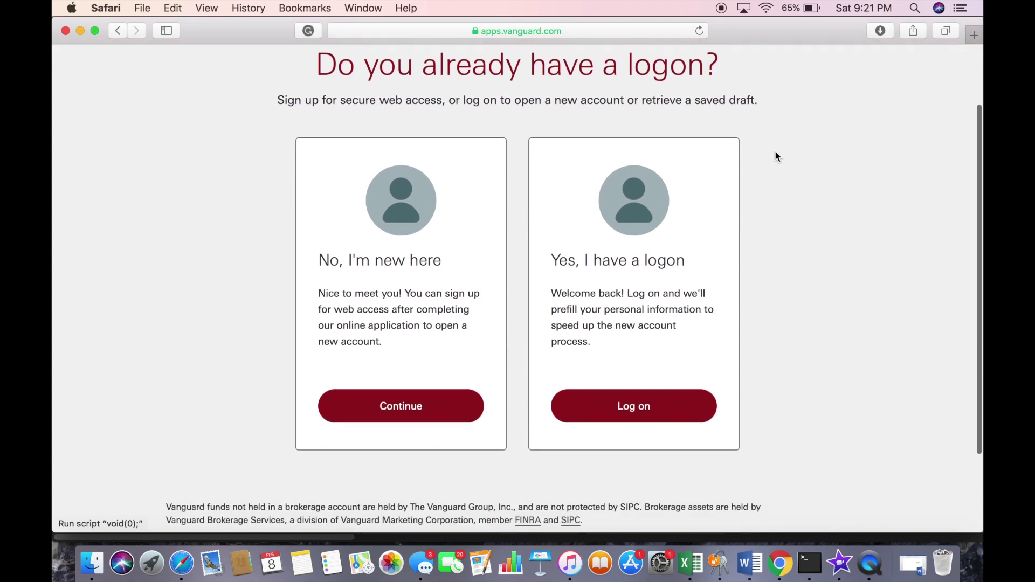
Continue as a new user not registered on vanguard.com and review the account-opening overview.
{"action": "left_click", "coordinate": [399, 402]}
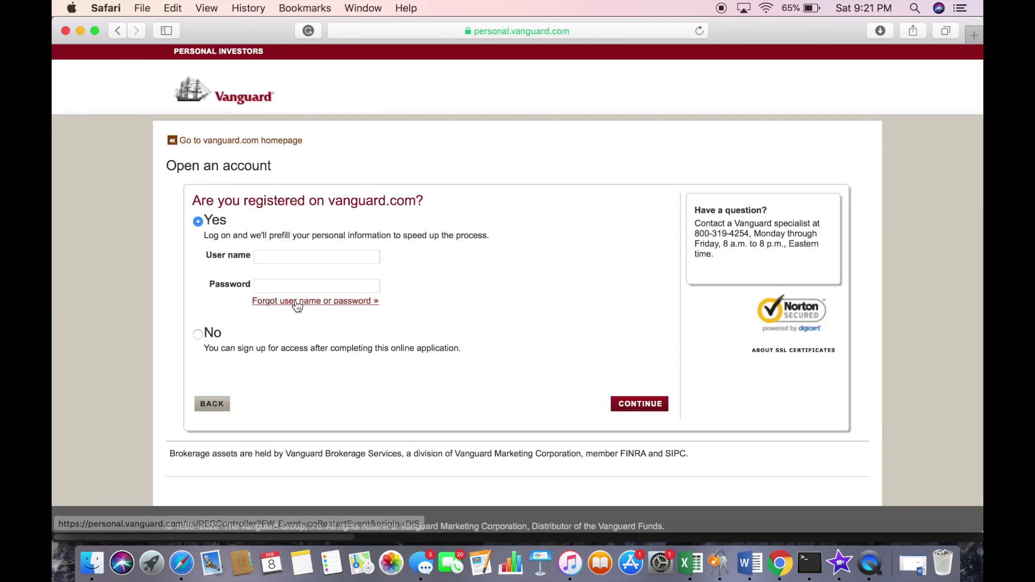
{"action": "left_click", "coordinate": [199, 335]}
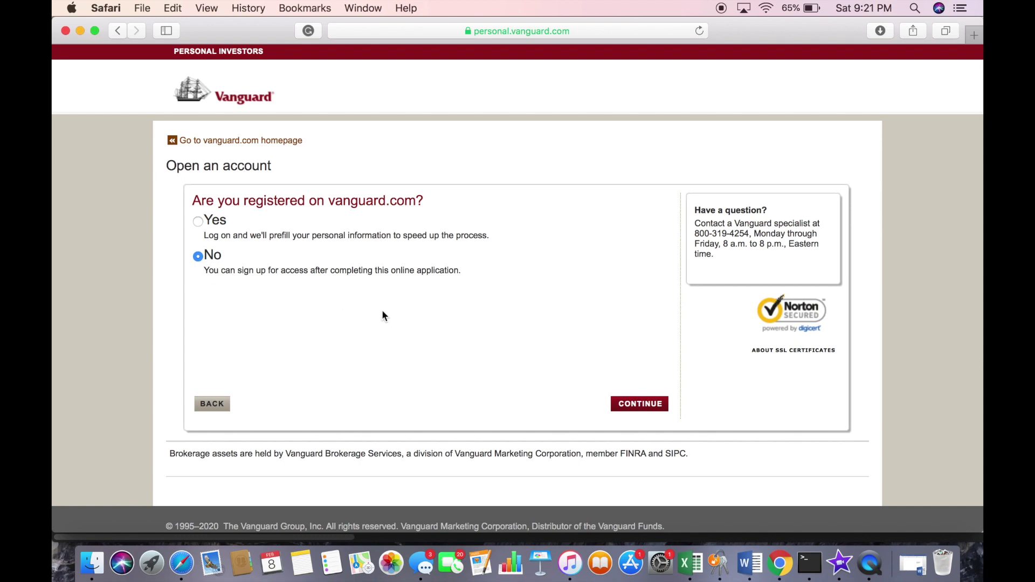
{"action": "left_click", "coordinate": [642, 406]}
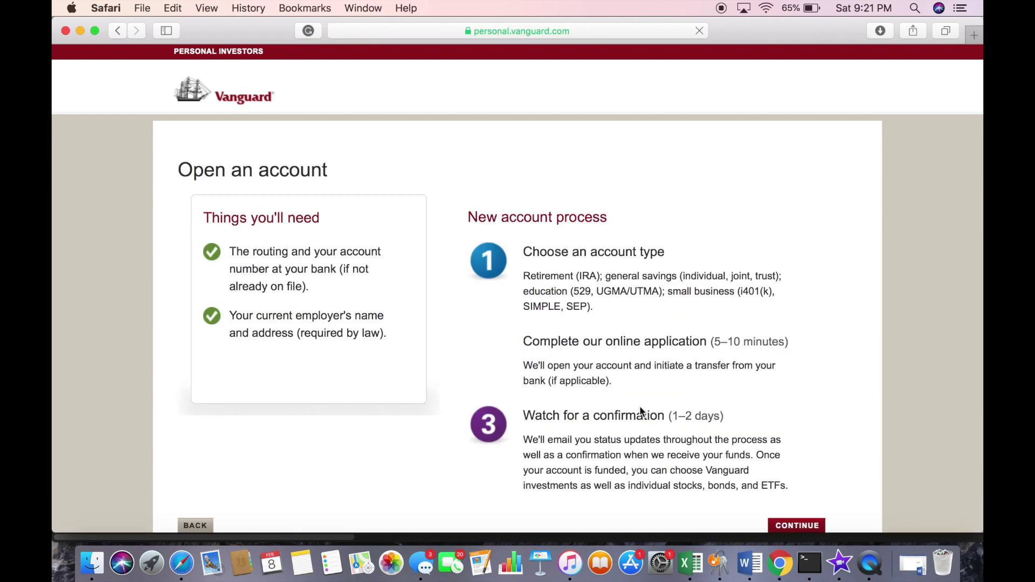
{"action": "scroll", "coordinate": [625, 397], "scroll_direction": "down", "scroll_amount": 2}
{"action": "scroll", "coordinate": [625, 397], "scroll_direction": "down", "scroll_amount": 2}
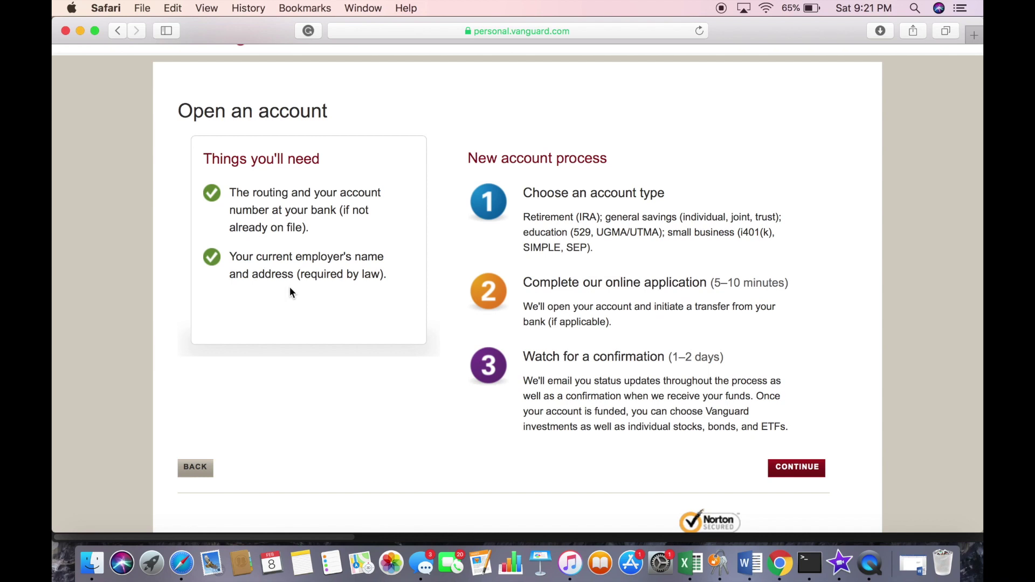
{"action": "scroll", "coordinate": [289, 291], "scroll_direction": "up", "scroll_amount": 3}
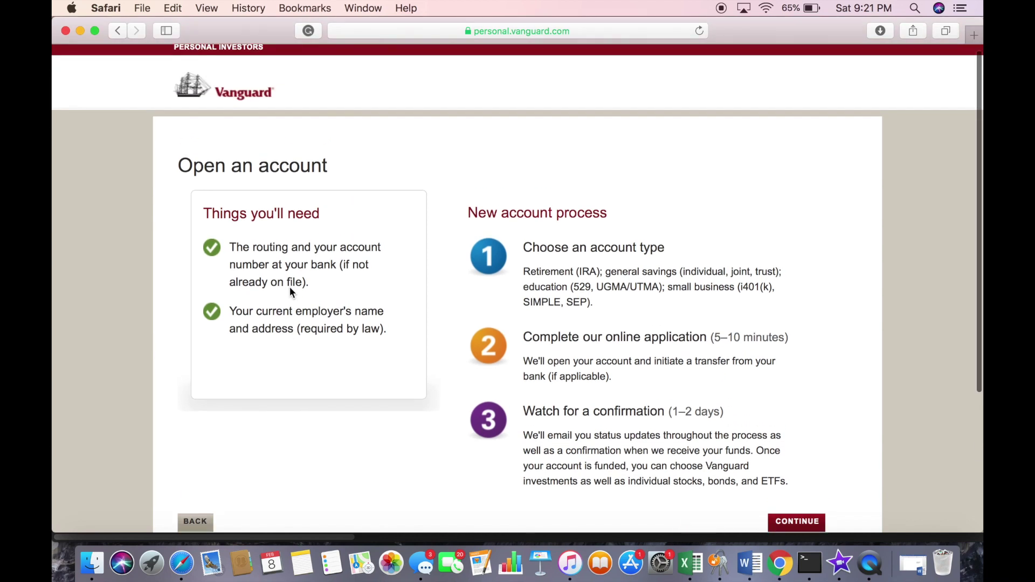
{"action": "scroll", "coordinate": [290, 287], "scroll_direction": "down", "scroll_amount": 4}
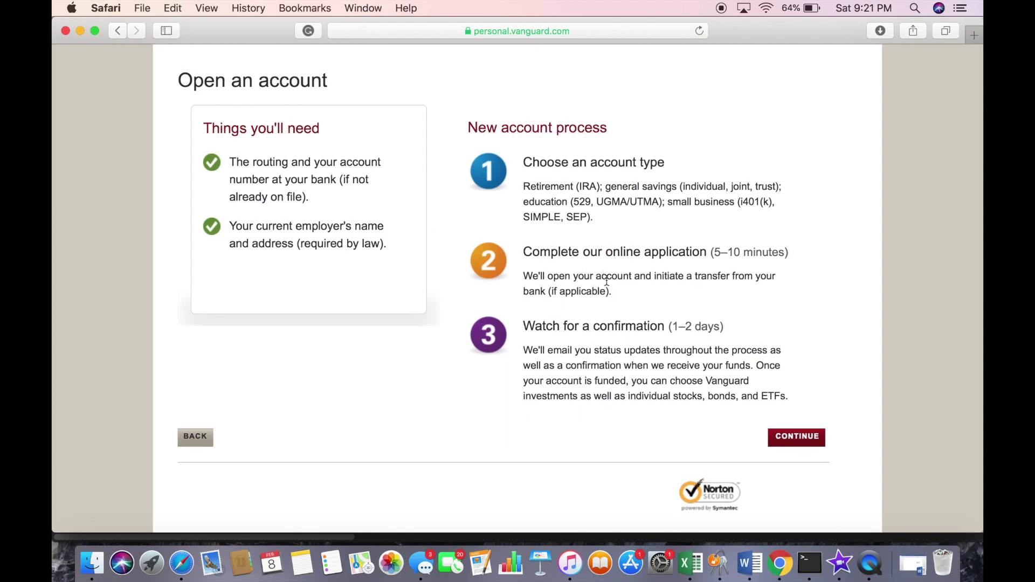
Begin the application and give Retirement as the reason for investing.
{"action": "left_click", "coordinate": [798, 439]}
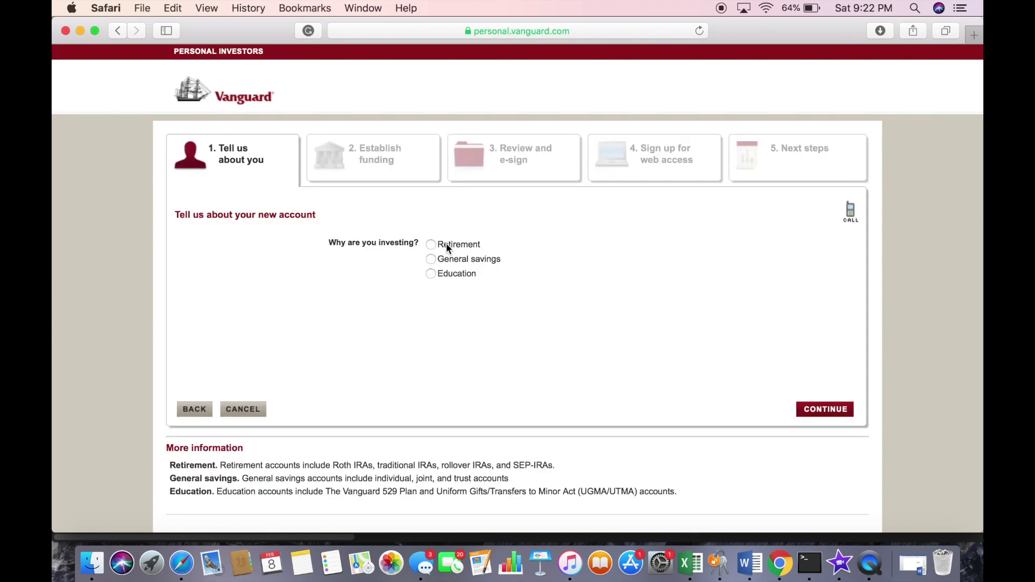
{"action": "left_click", "coordinate": [431, 245]}
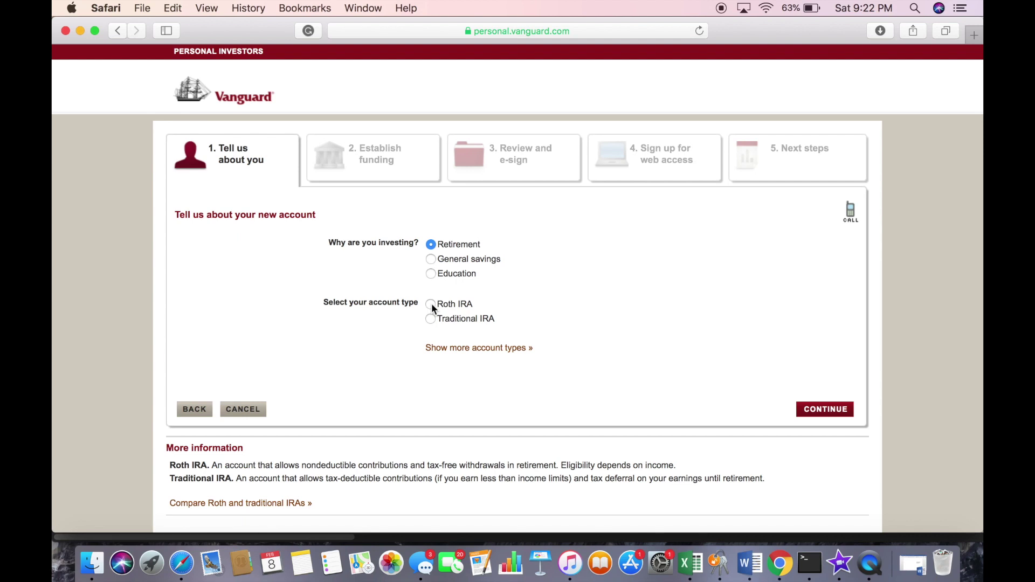
{"action": "left_click", "coordinate": [816, 413]}
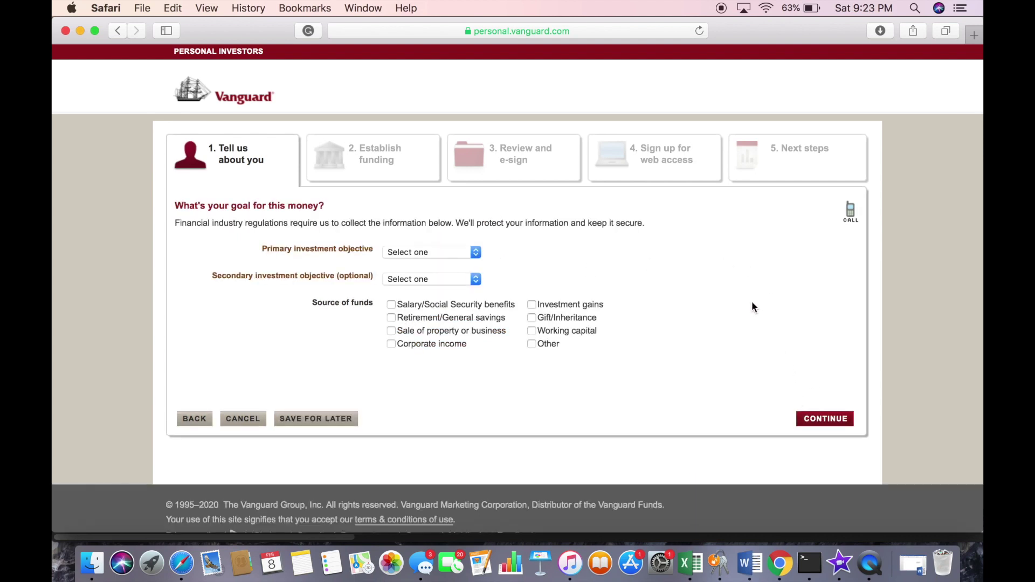
Set primary objective Growth, secondary Capital preservation, funded by Salary/Social Security benefits.
{"action": "left_click", "coordinate": [476, 252]}
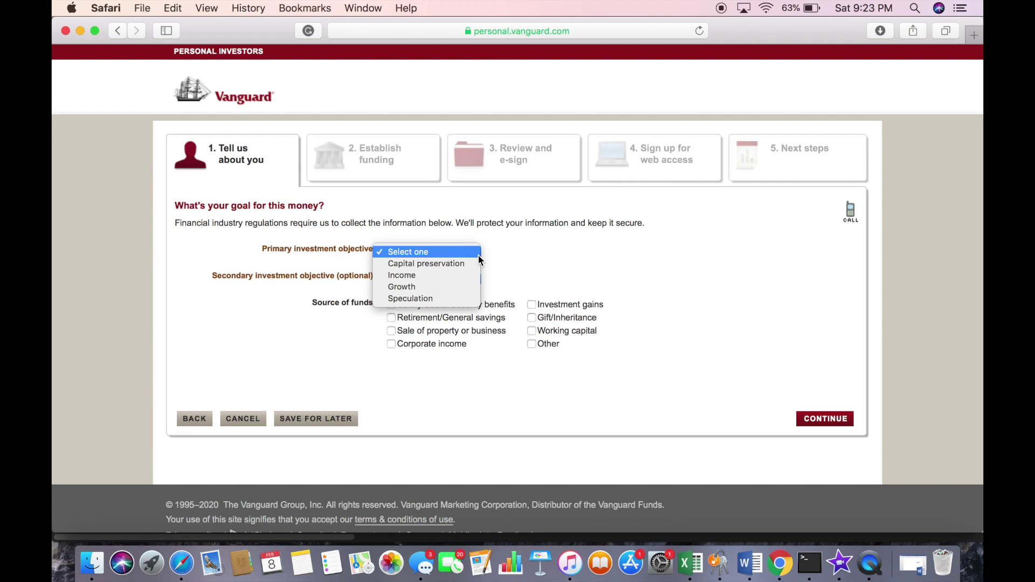
{"action": "left_click", "coordinate": [457, 286]}
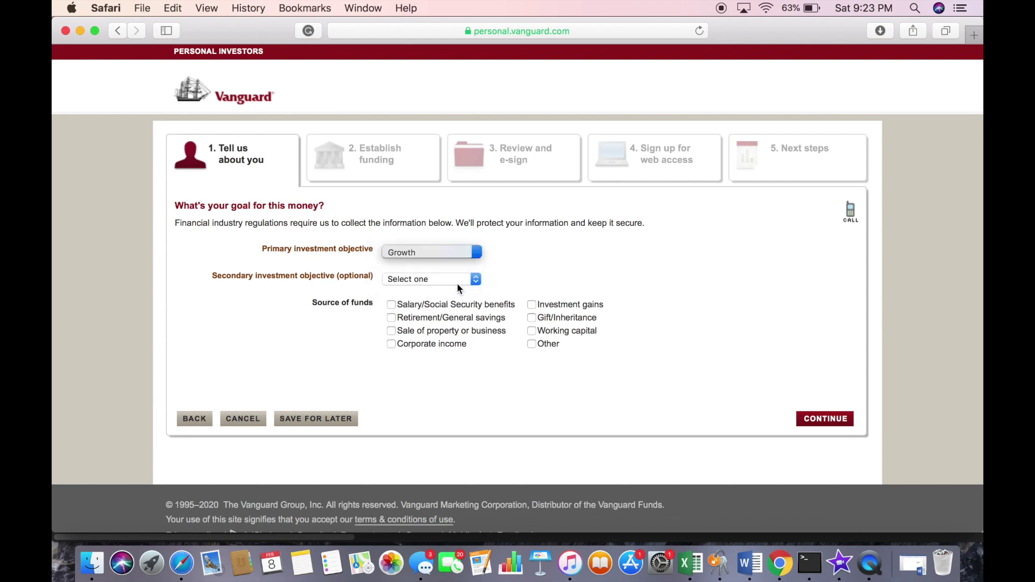
{"action": "left_click", "coordinate": [477, 280]}
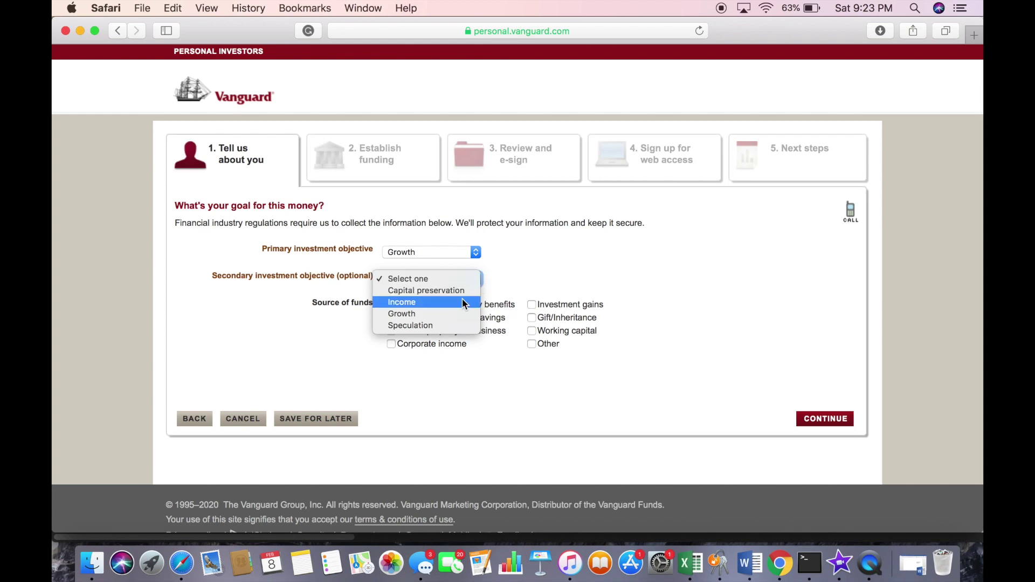
{"action": "left_click", "coordinate": [464, 291]}
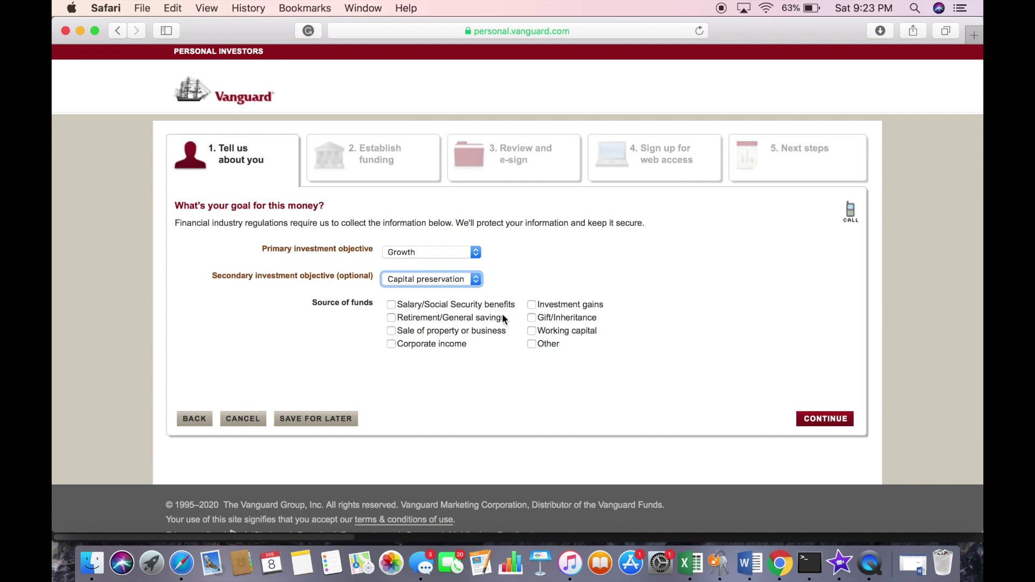
{"action": "left_click", "coordinate": [392, 305]}
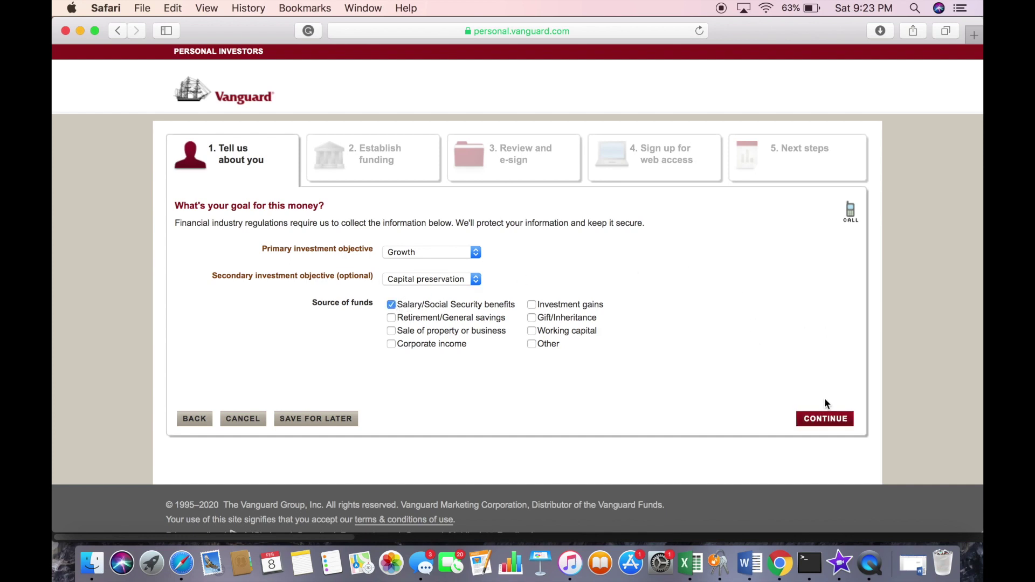
{"action": "left_click", "coordinate": [828, 420]}
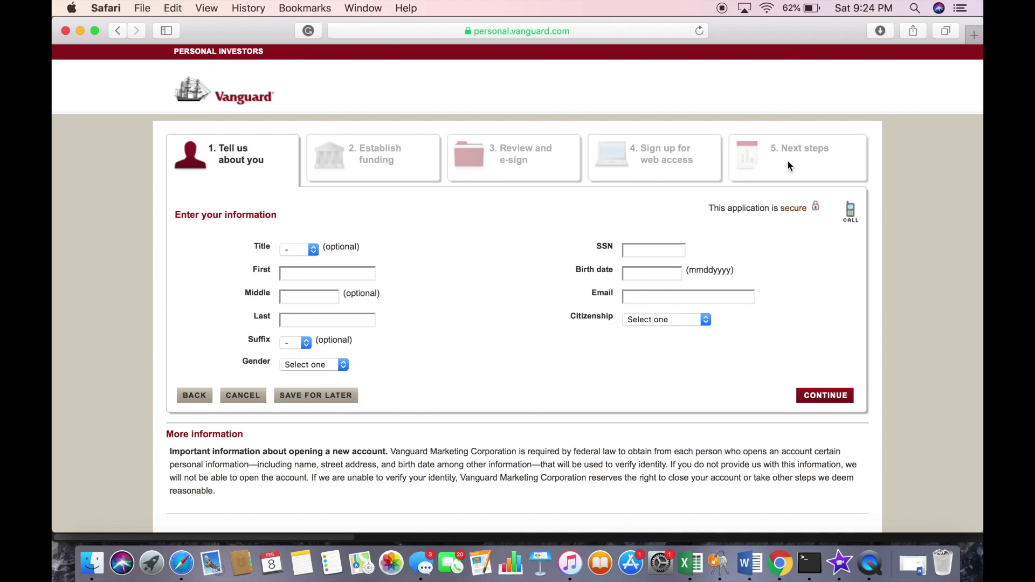
Cancel the application, confirm discarding its information, and return to the homepage top.
{"action": "left_click", "coordinate": [251, 390]}
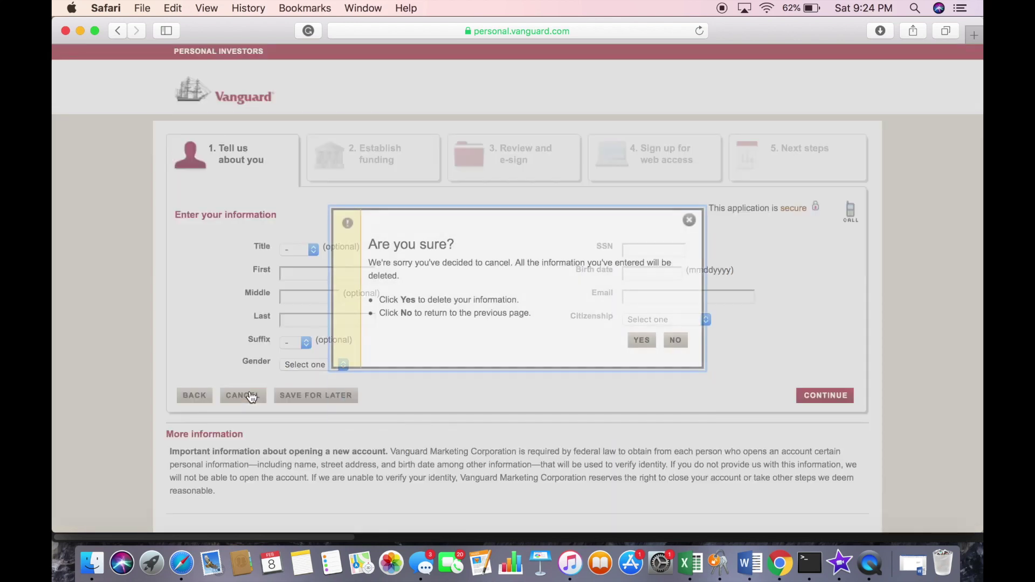
{"action": "left_click", "coordinate": [641, 341]}
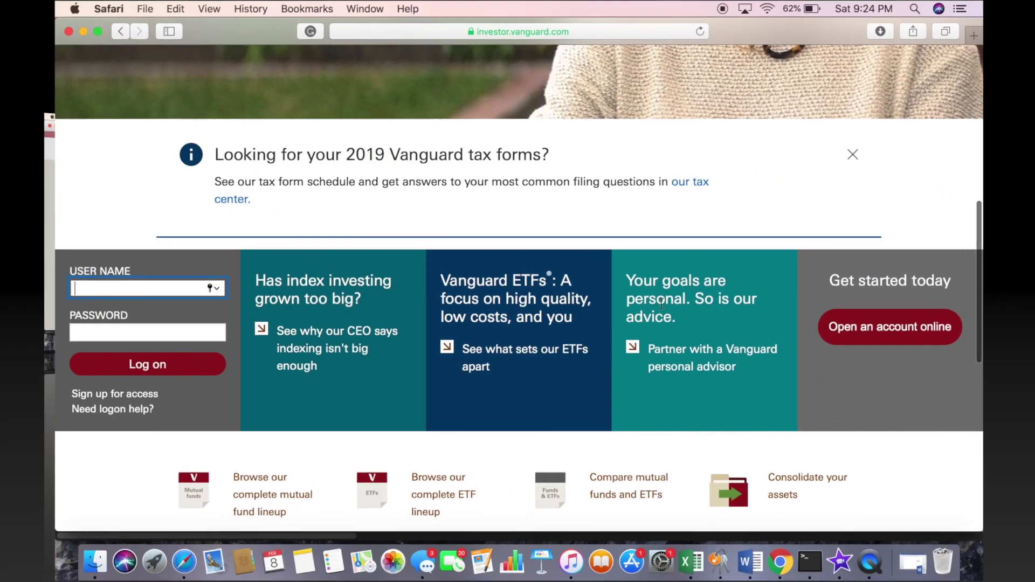
{"action": "scroll", "coordinate": [660, 304], "scroll_direction": "up", "scroll_amount": 3}
{"action": "scroll", "coordinate": [661, 304], "scroll_direction": "up", "scroll_amount": 2}
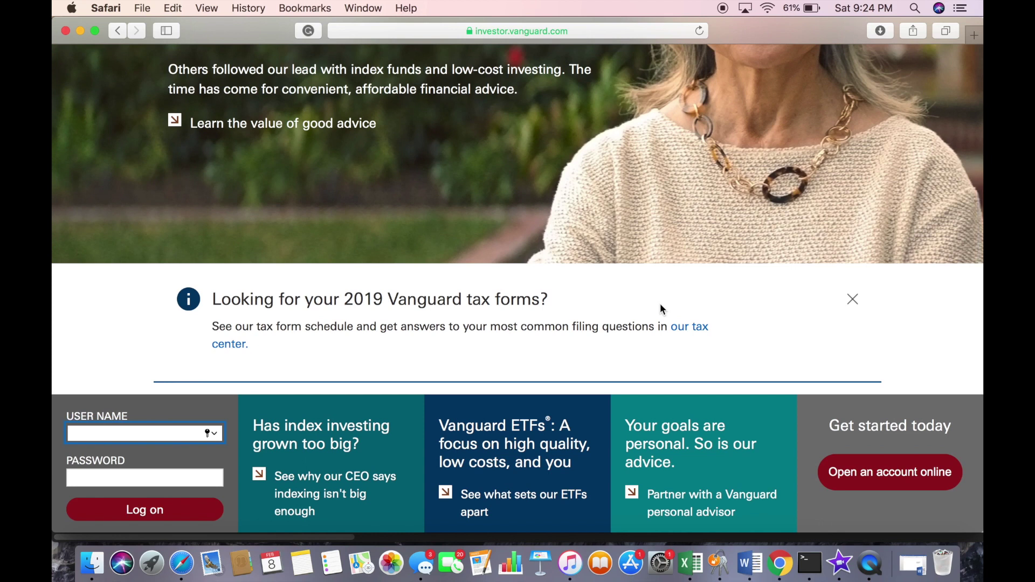
{"action": "scroll", "coordinate": [660, 305], "scroll_direction": "up", "scroll_amount": 8}
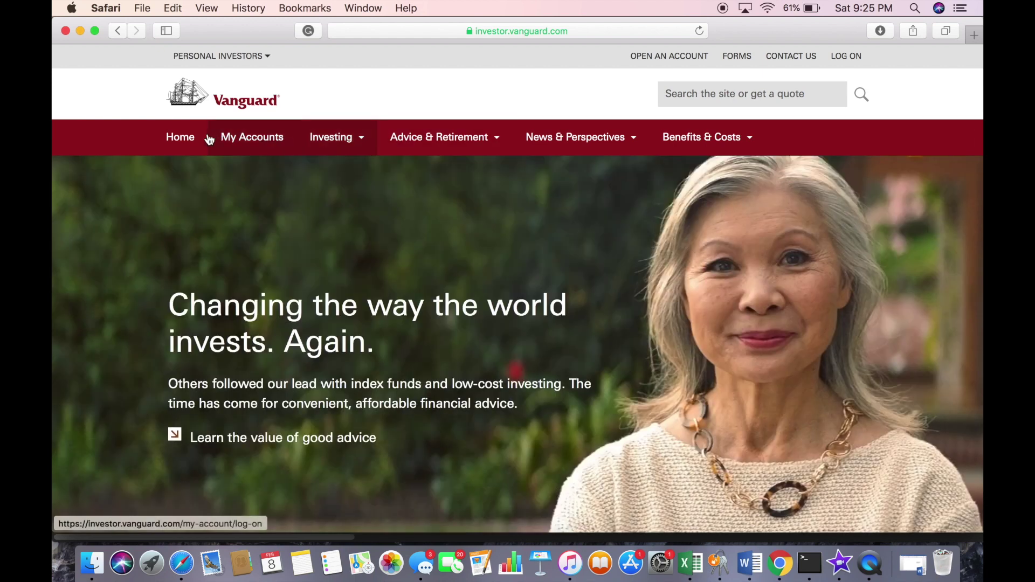
Go through My Accounts to the Vanguard mutual funds page.
{"action": "left_click", "coordinate": [247, 141]}
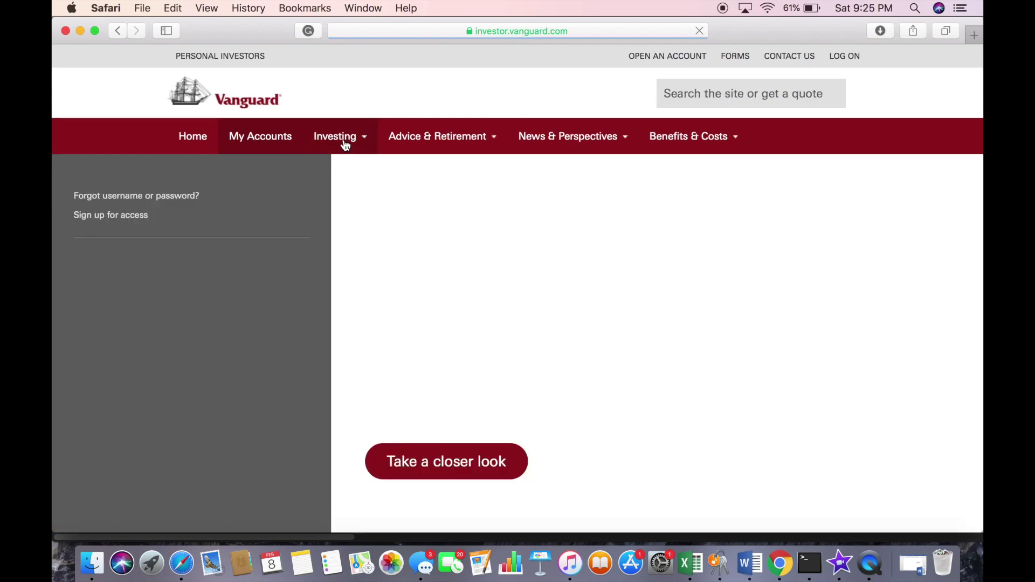
{"action": "mouse_move", "coordinate": [345, 143]}
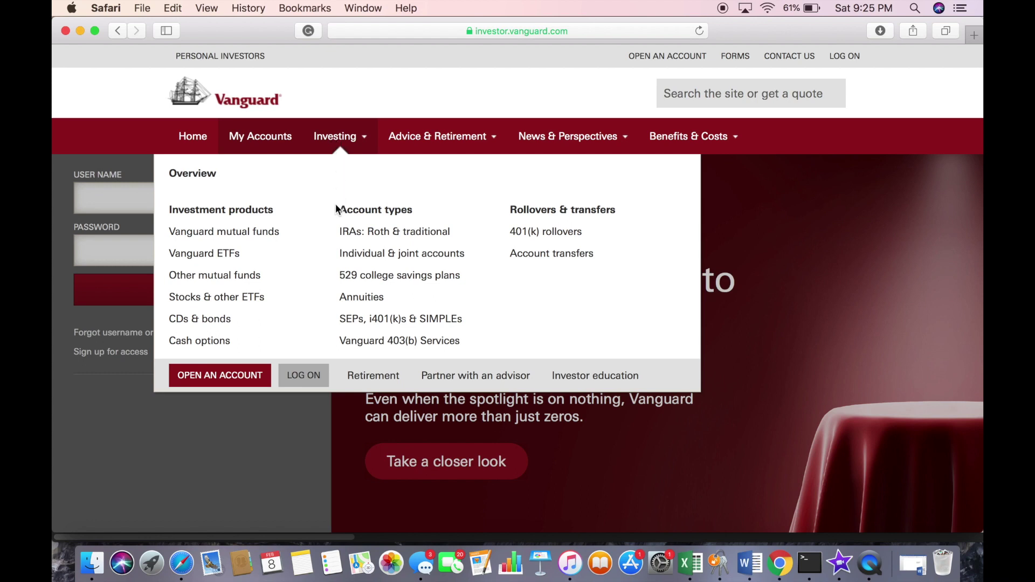
{"action": "left_click", "coordinate": [268, 233]}
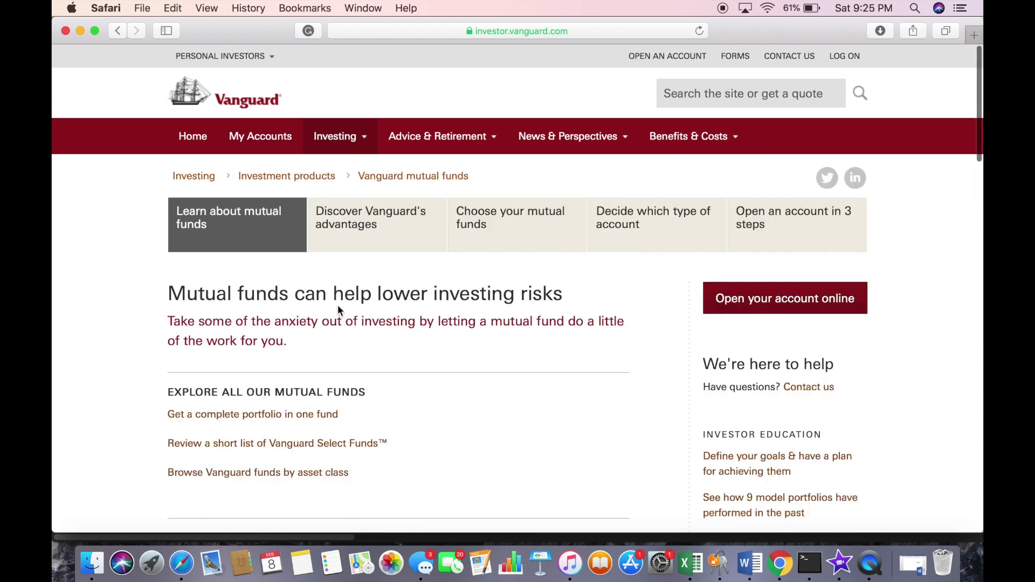
Open the short list of Vanguard Select Funds.
{"action": "scroll", "coordinate": [337, 306], "scroll_direction": "down", "scroll_amount": 1}
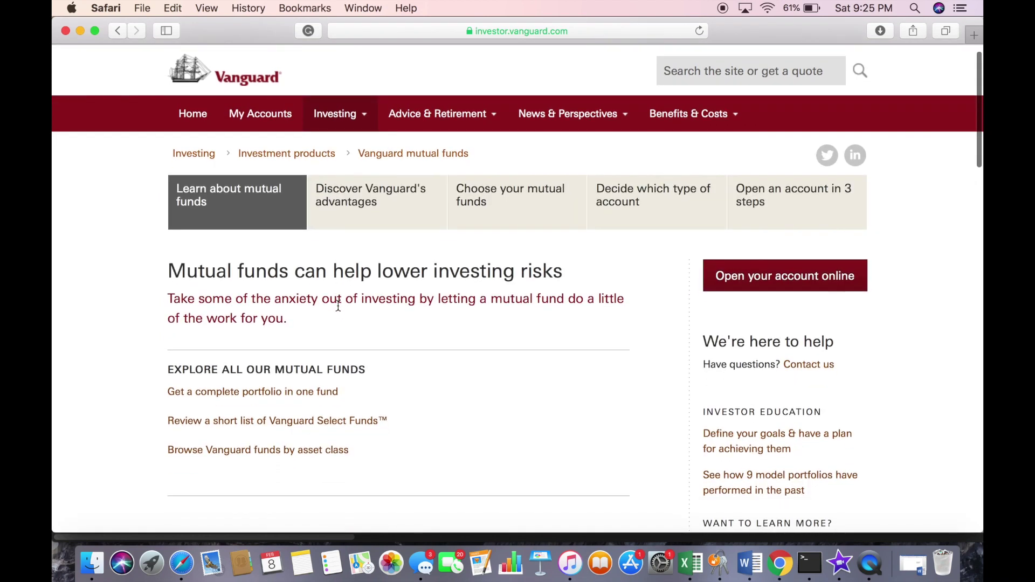
{"action": "scroll", "coordinate": [338, 306], "scroll_direction": "up", "scroll_amount": 1}
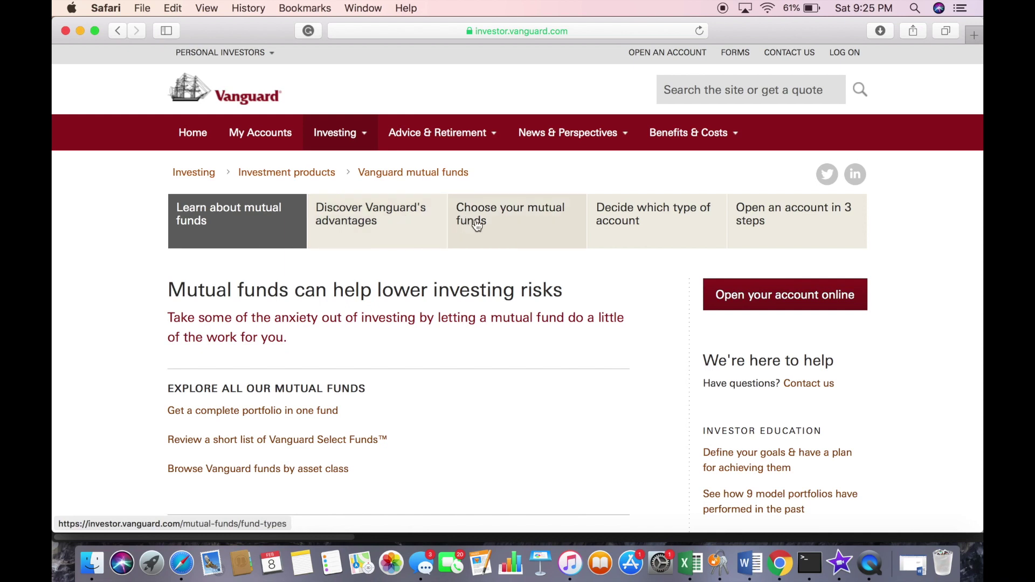
{"action": "scroll", "coordinate": [373, 277], "scroll_direction": "down", "scroll_amount": 9}
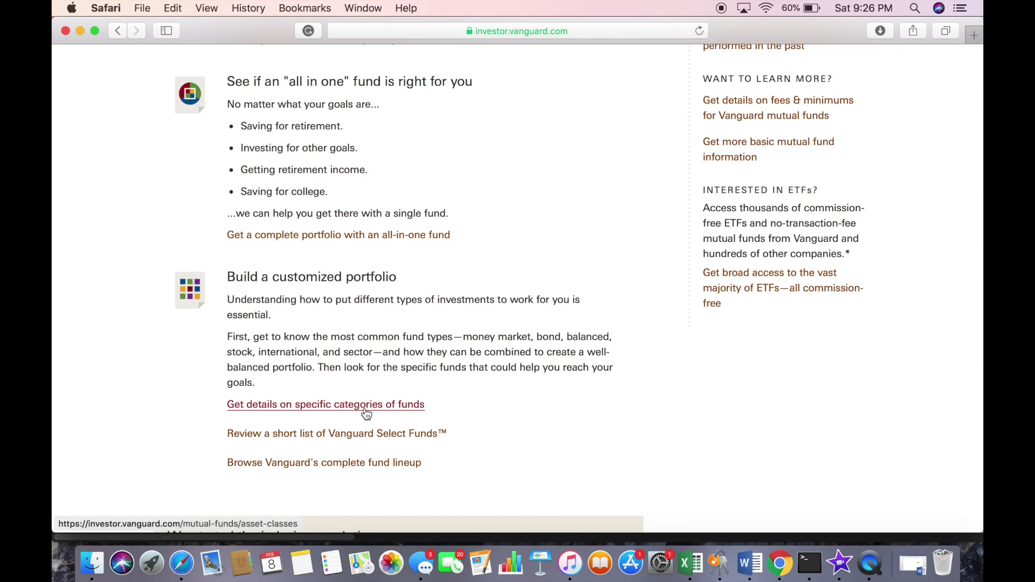
{"action": "scroll", "coordinate": [366, 413], "scroll_direction": "down", "scroll_amount": 2}
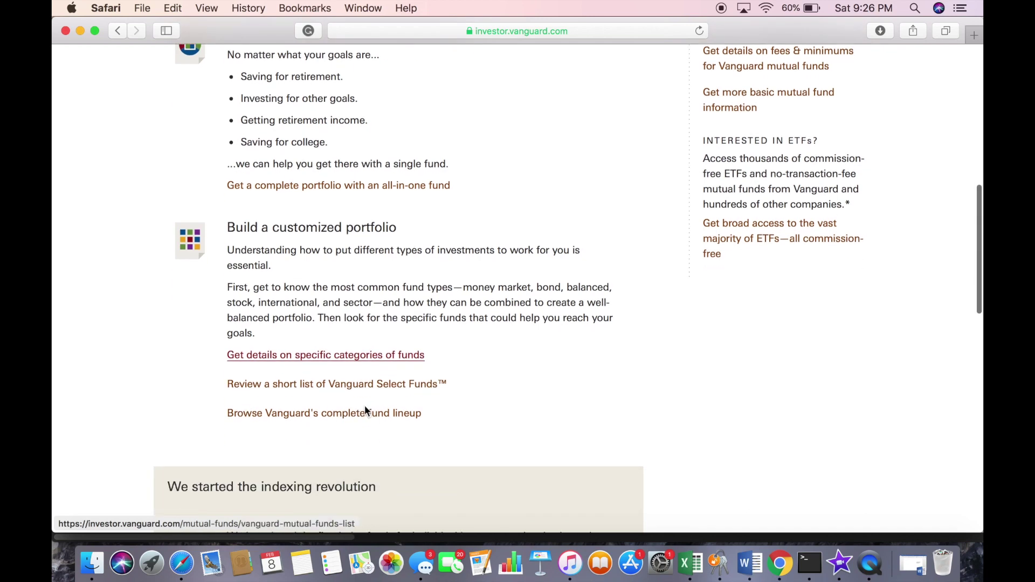
{"action": "left_click", "coordinate": [367, 386]}
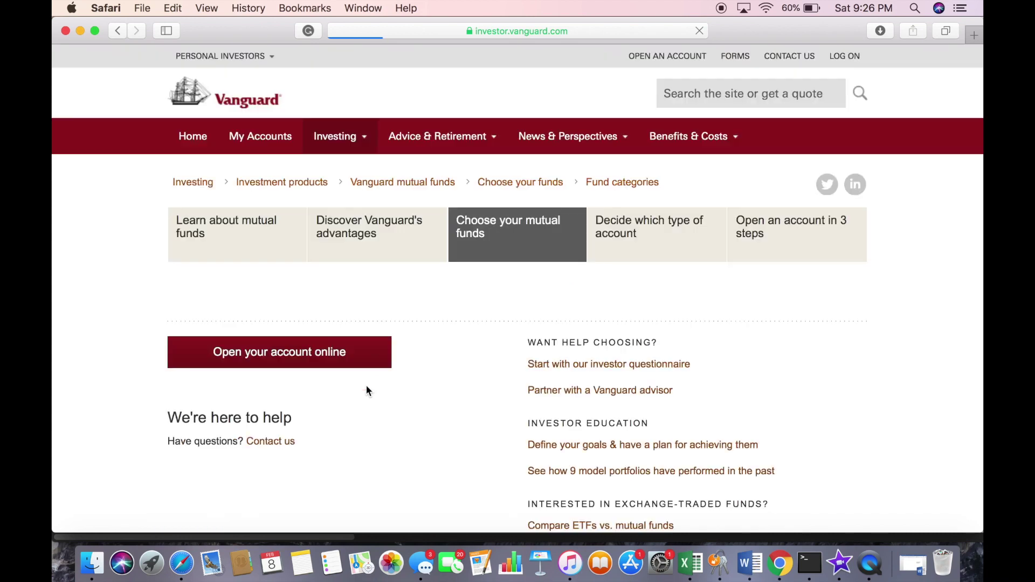
Keep the Select Funds table grouped by Asset class, browse it, and sort by 5-year return.
{"action": "scroll", "coordinate": [439, 390], "scroll_direction": "down", "scroll_amount": 5}
{"action": "scroll", "coordinate": [439, 397], "scroll_direction": "down", "scroll_amount": 5}
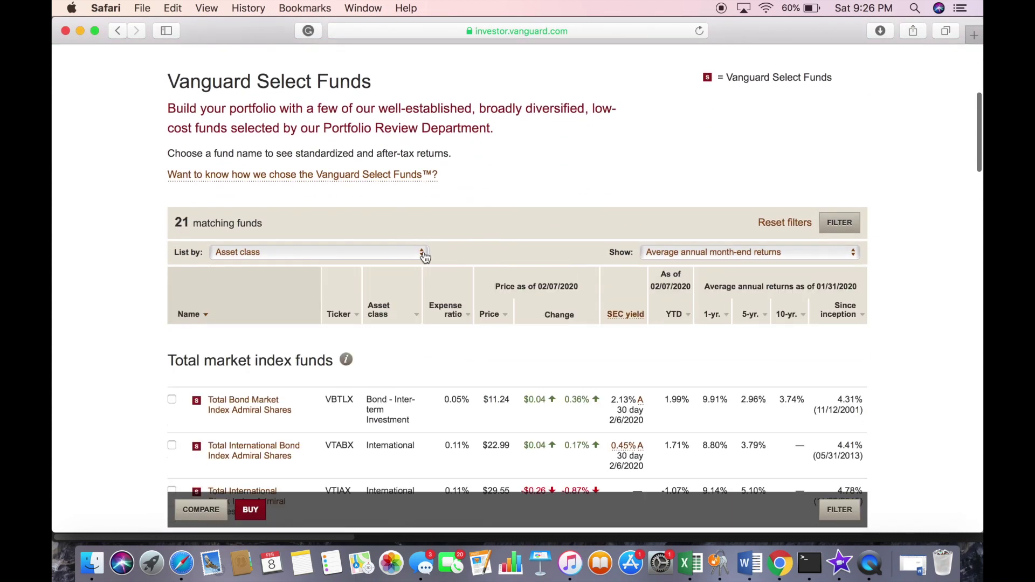
{"action": "left_click", "coordinate": [424, 252]}
{"action": "left_click", "coordinate": [423, 253]}
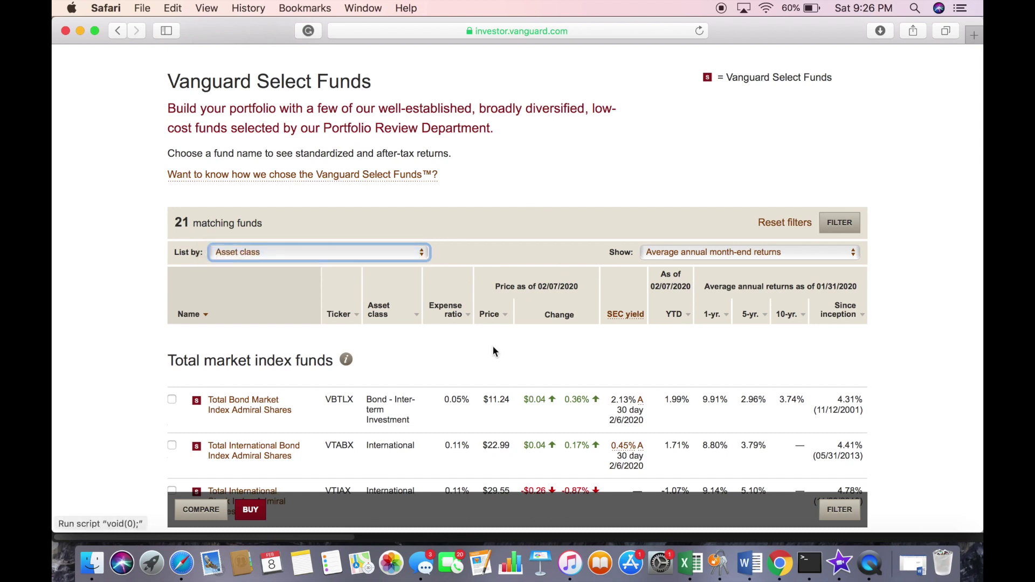
{"action": "scroll", "coordinate": [493, 345], "scroll_direction": "down", "scroll_amount": 4}
{"action": "scroll", "coordinate": [544, 331], "scroll_direction": "down", "scroll_amount": 5}
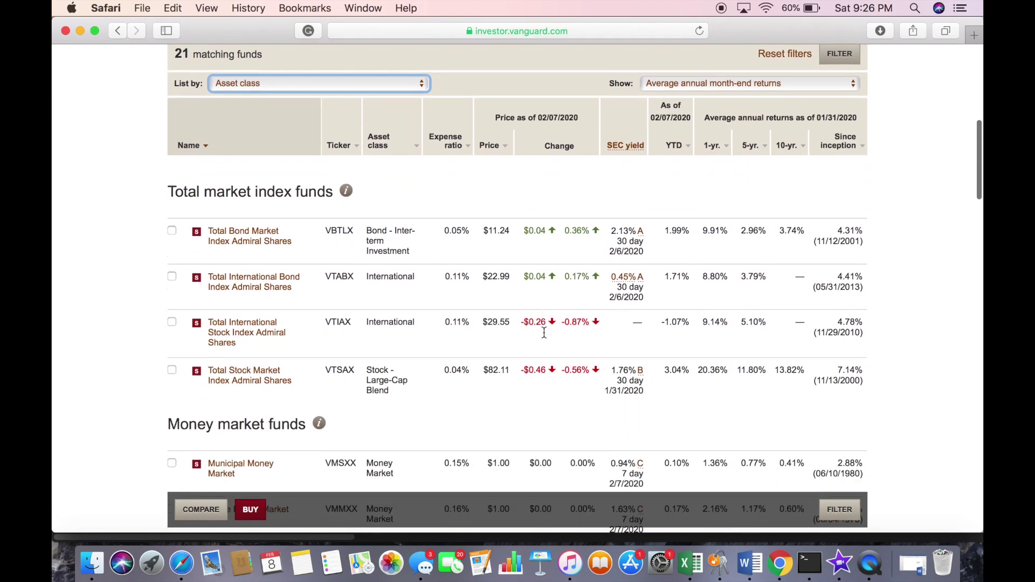
{"action": "scroll", "coordinate": [544, 334], "scroll_direction": "down", "scroll_amount": 10}
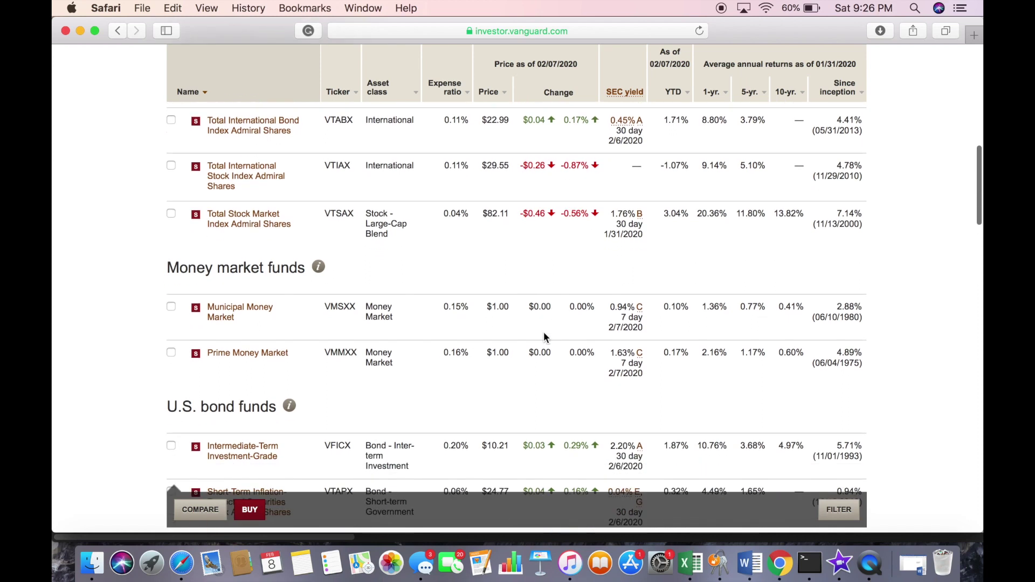
{"action": "scroll", "coordinate": [544, 337], "scroll_direction": "down", "scroll_amount": 13}
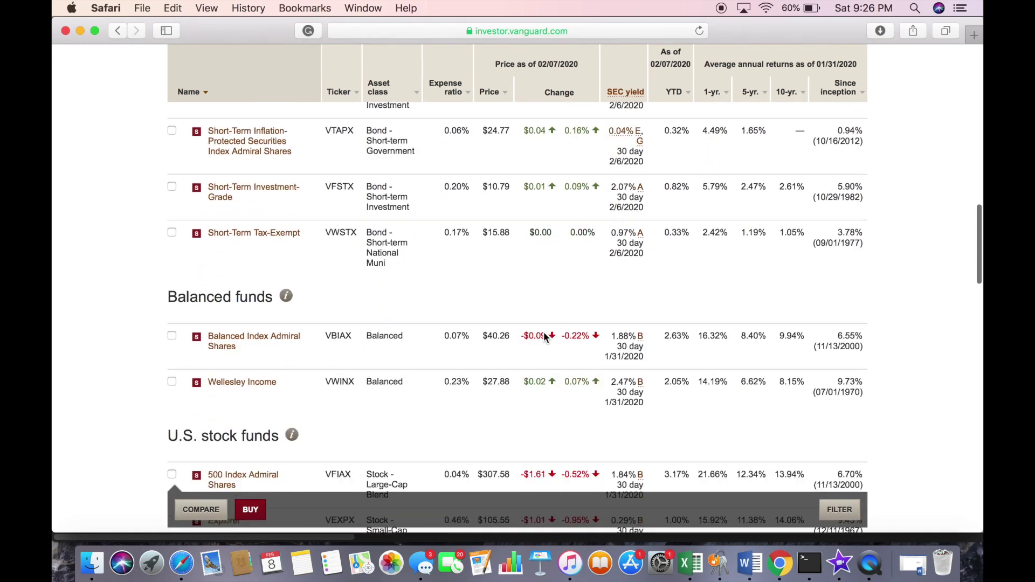
{"action": "scroll", "coordinate": [544, 337], "scroll_direction": "down", "scroll_amount": 13}
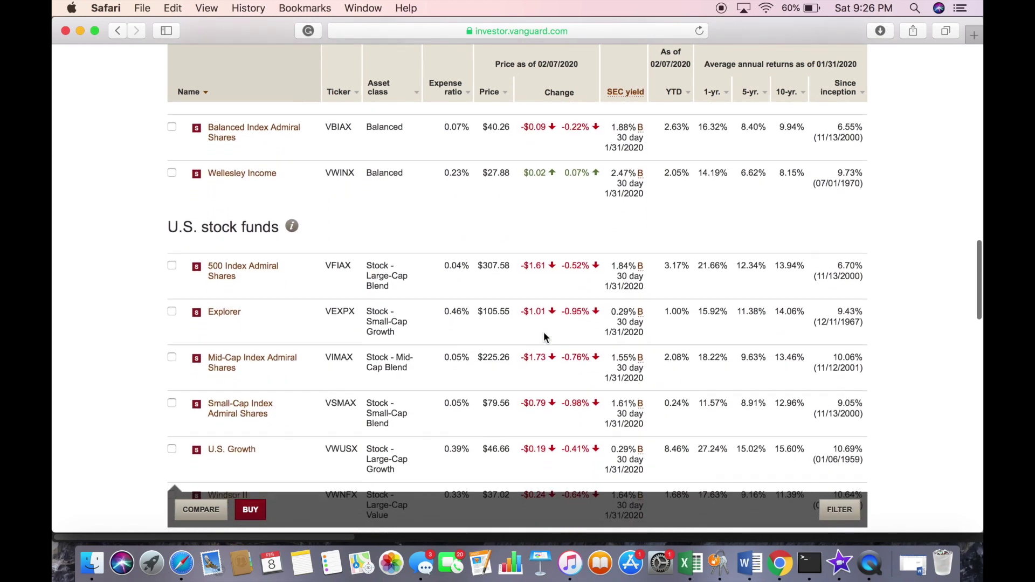
{"action": "scroll", "coordinate": [543, 332], "scroll_direction": "up", "scroll_amount": 20}
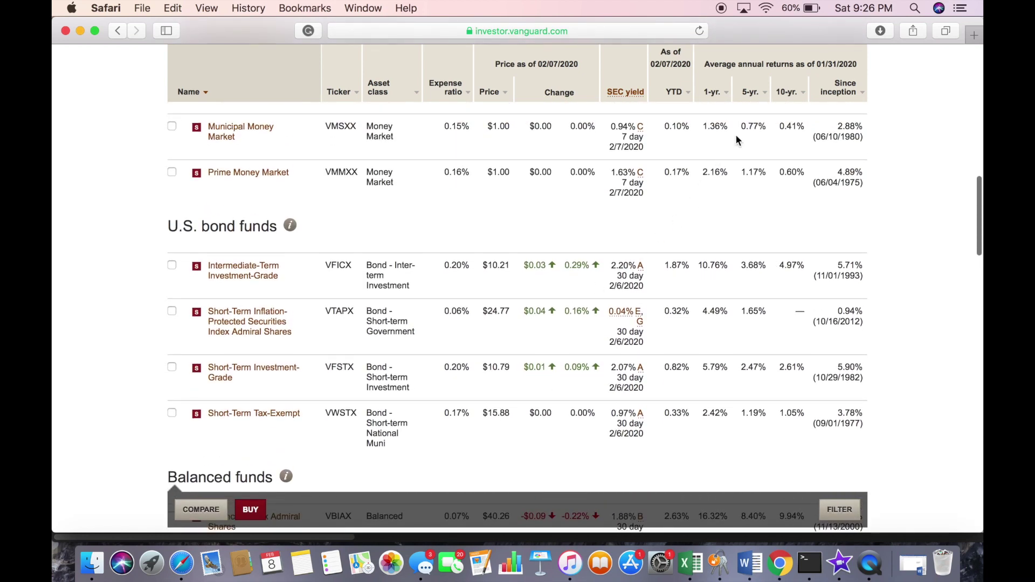
{"action": "left_click", "coordinate": [756, 94]}
Sort the Select Funds by 10-year return and browse the ranked fund categories.
{"action": "left_click", "coordinate": [792, 96]}
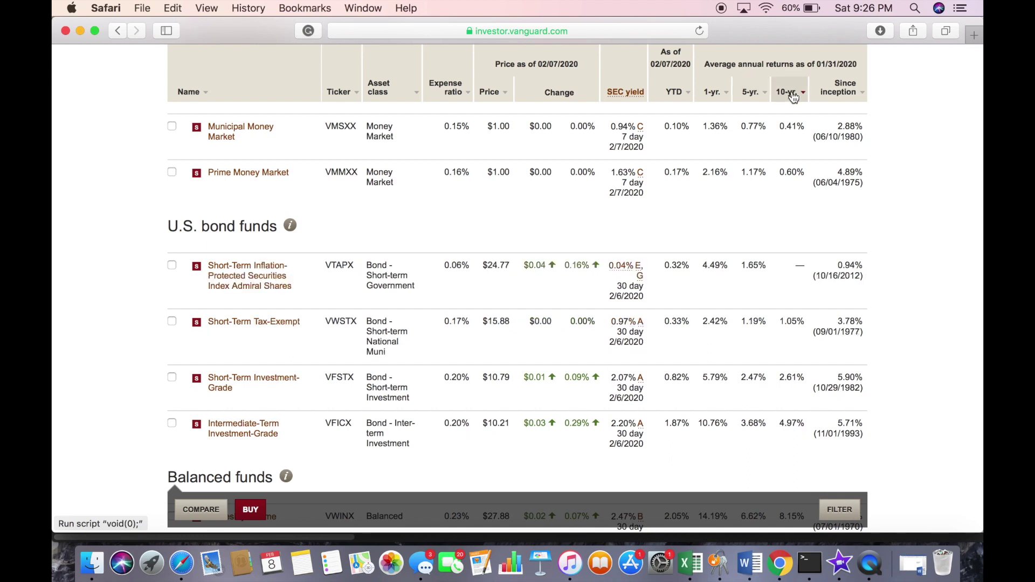
{"action": "scroll", "coordinate": [768, 209], "scroll_direction": "up", "scroll_amount": 5}
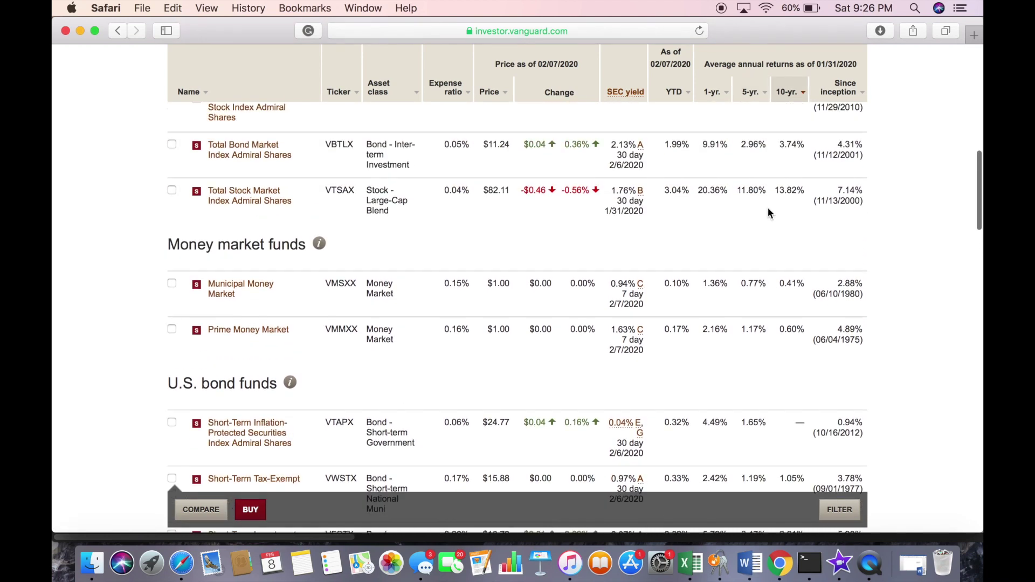
{"action": "scroll", "coordinate": [768, 210], "scroll_direction": "up", "scroll_amount": 3}
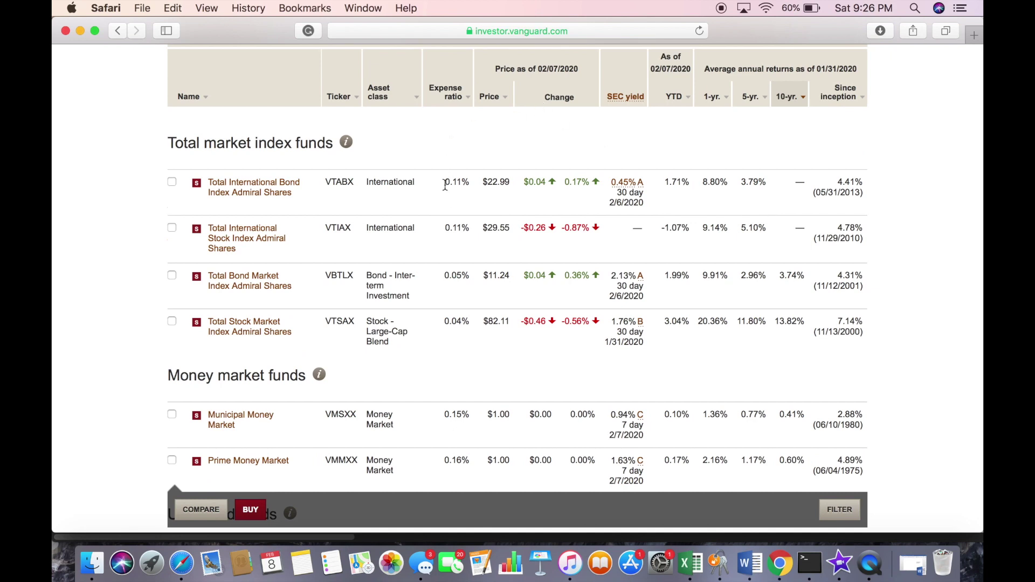
{"action": "scroll", "coordinate": [447, 254], "scroll_direction": "down", "scroll_amount": 5}
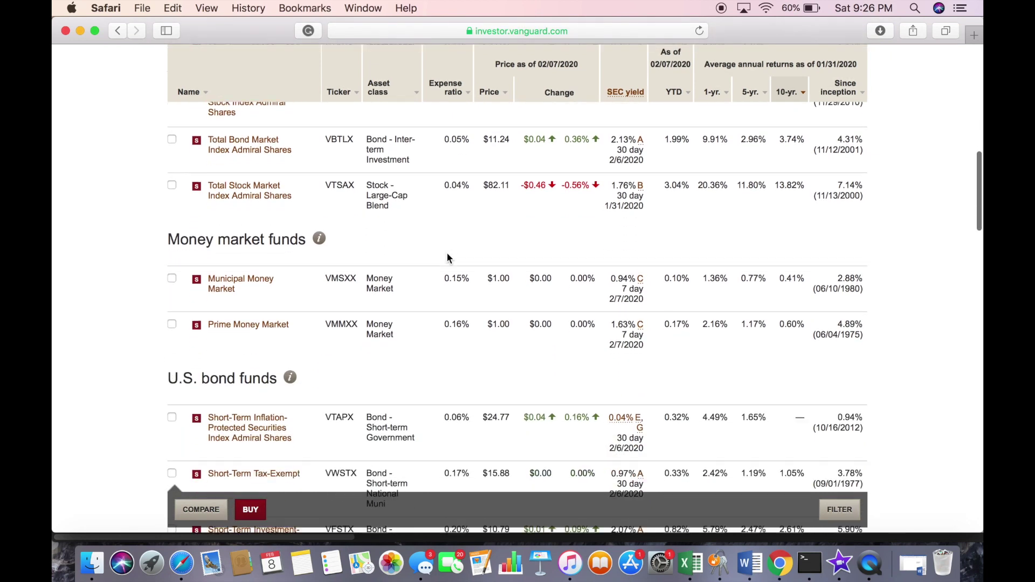
{"action": "scroll", "coordinate": [447, 257], "scroll_direction": "down", "scroll_amount": 6}
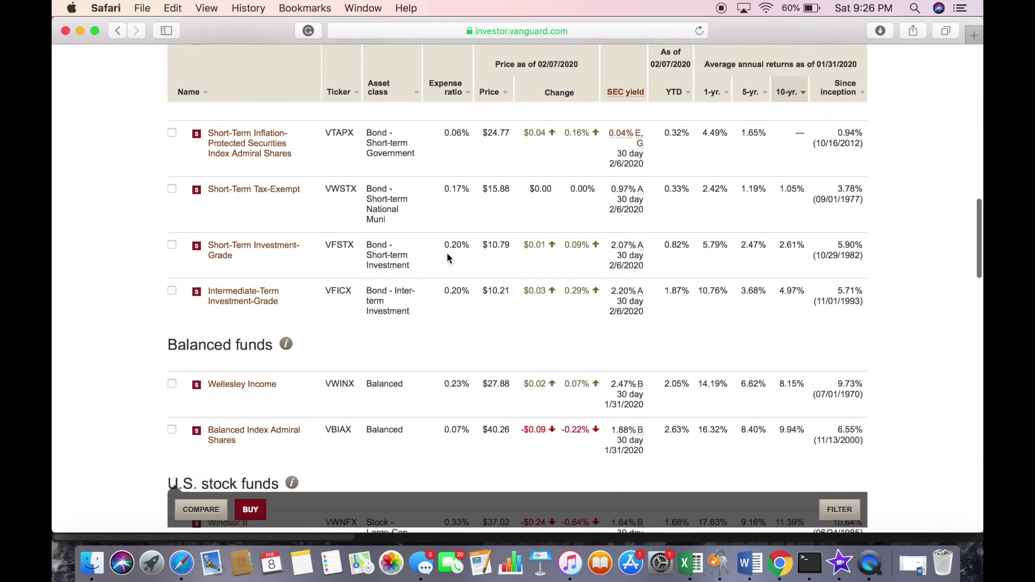
{"action": "scroll", "coordinate": [447, 258], "scroll_direction": "down", "scroll_amount": 6}
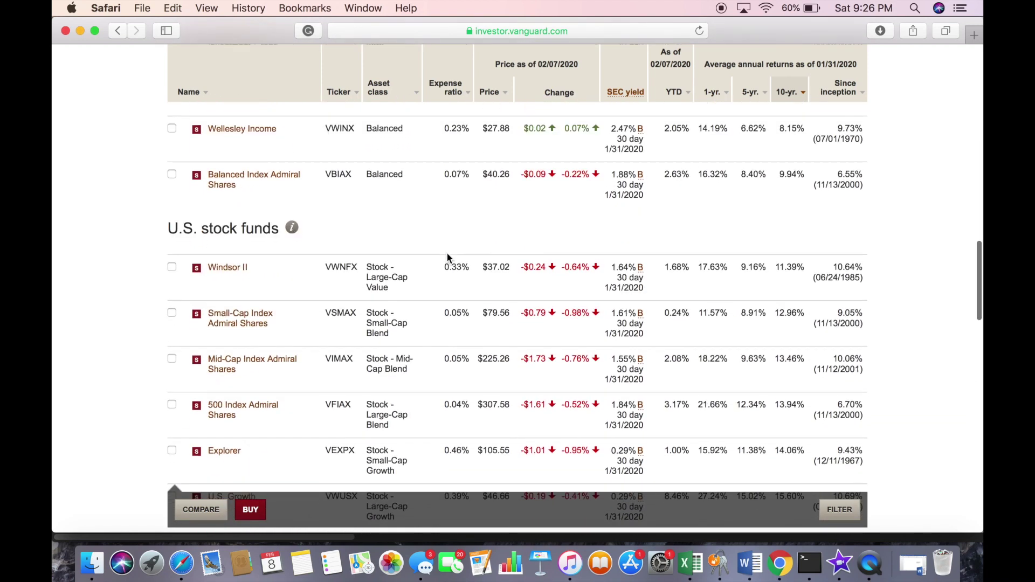
{"action": "scroll", "coordinate": [447, 254], "scroll_direction": "down", "scroll_amount": 3}
{"action": "scroll", "coordinate": [447, 254], "scroll_direction": "up", "scroll_amount": 3}
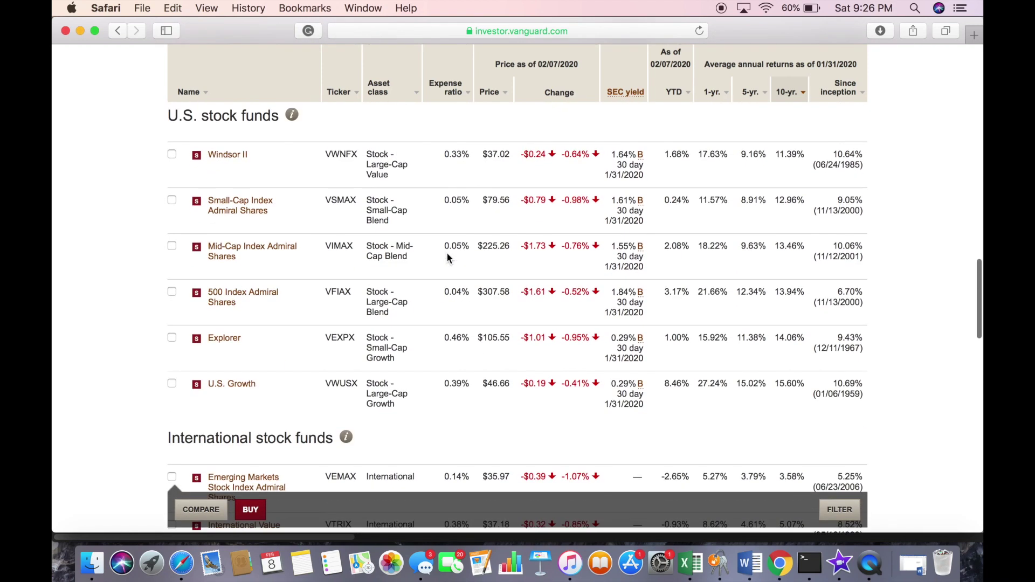
{"action": "scroll", "coordinate": [447, 258], "scroll_direction": "up", "scroll_amount": 10}
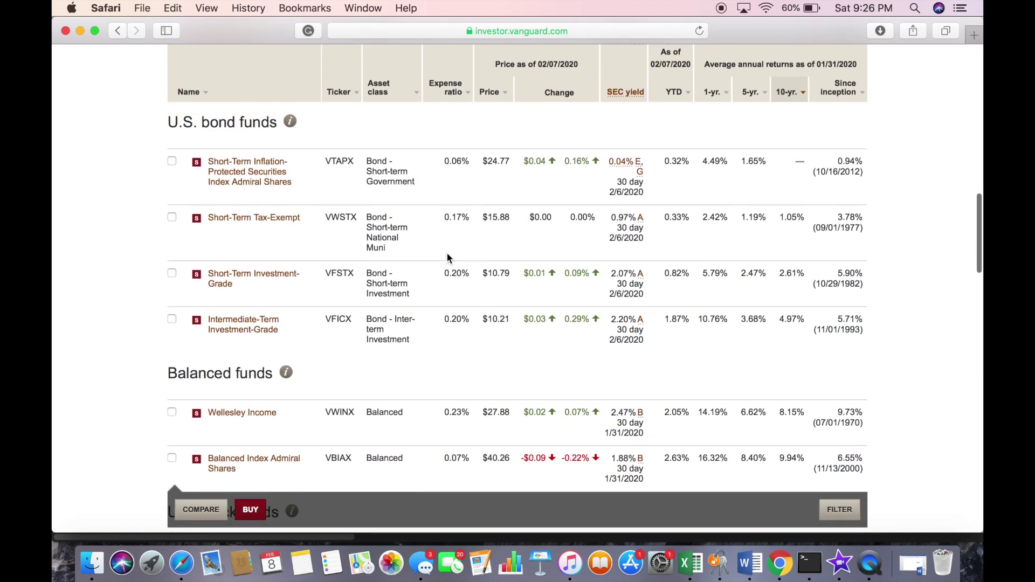
{"action": "scroll", "coordinate": [447, 258], "scroll_direction": "up", "scroll_amount": 1}
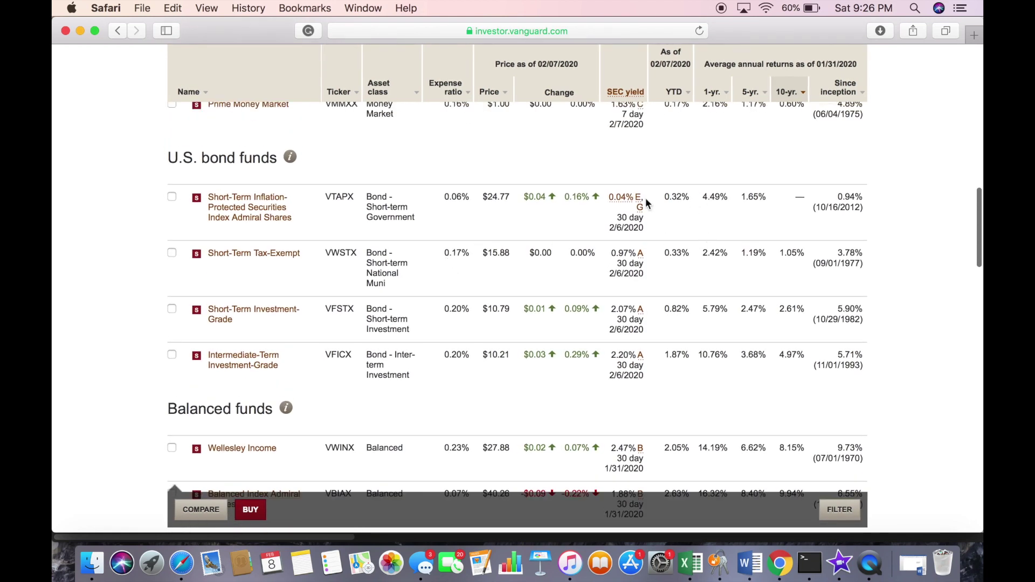
{"action": "scroll", "coordinate": [395, 213], "scroll_direction": "down", "scroll_amount": 12}
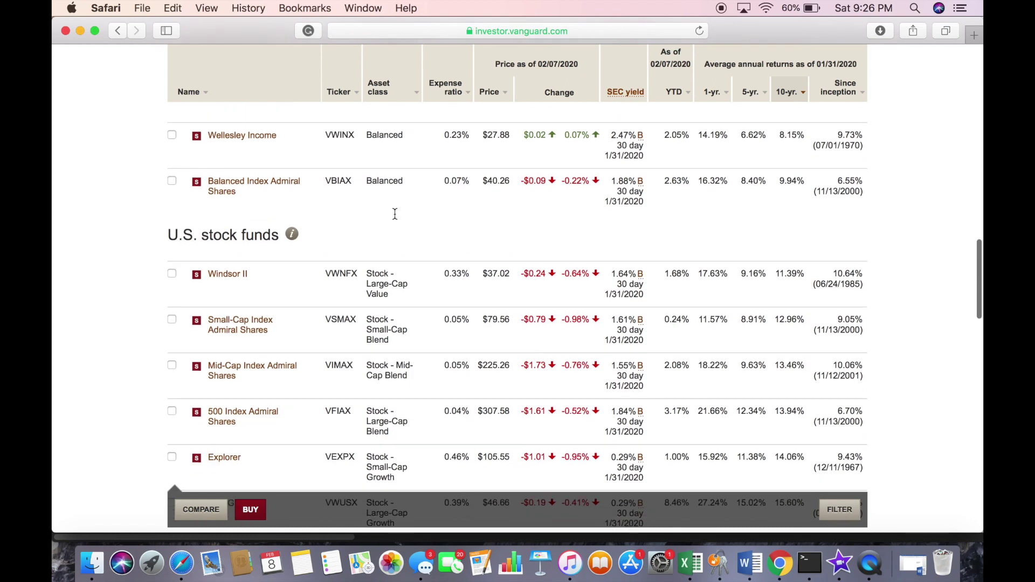
{"action": "scroll", "coordinate": [394, 213], "scroll_direction": "down", "scroll_amount": 4}
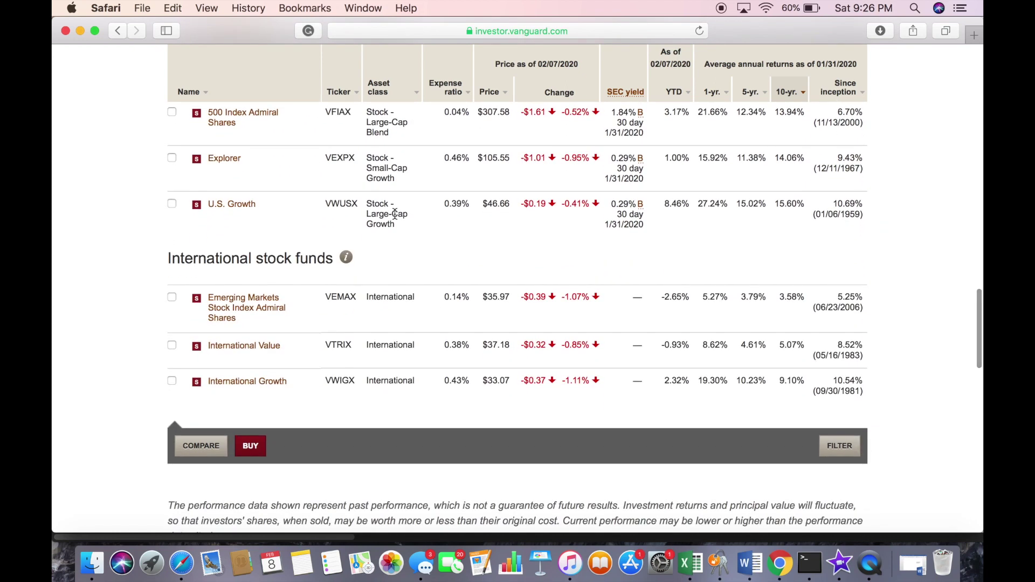
{"action": "scroll", "coordinate": [263, 252], "scroll_direction": "up", "scroll_amount": 4}
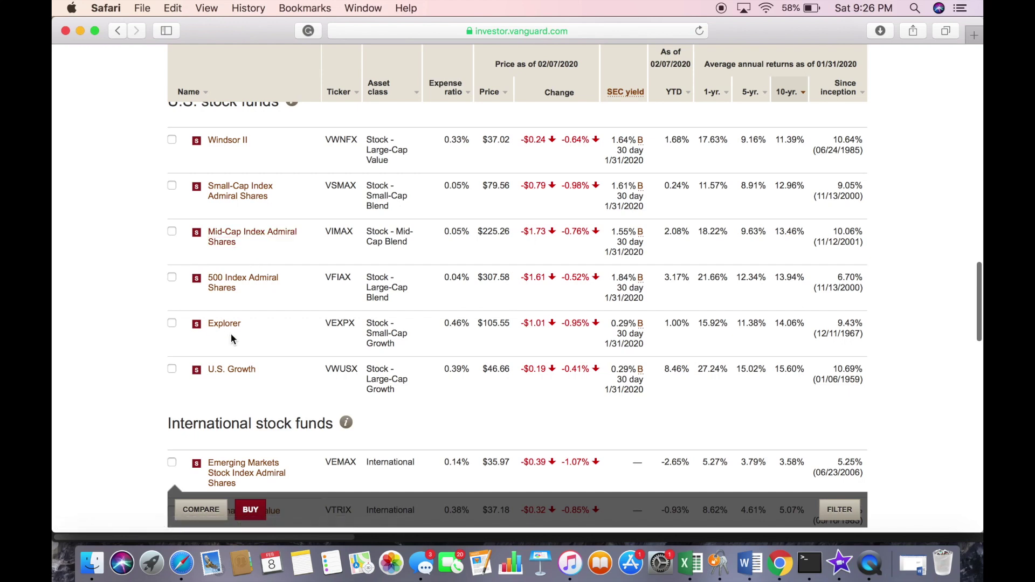
Open the U.S. Growth Fund Investor Shares (VWUSX) overview and scroll through its fund facts.
{"action": "left_click", "coordinate": [226, 369]}
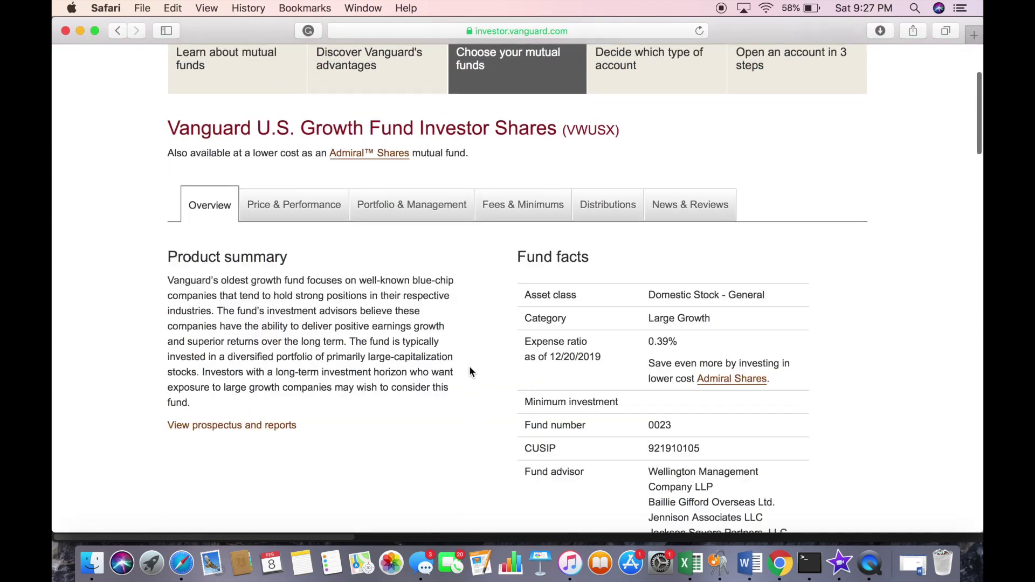
{"action": "scroll", "coordinate": [469, 371], "scroll_direction": "down", "scroll_amount": 3}
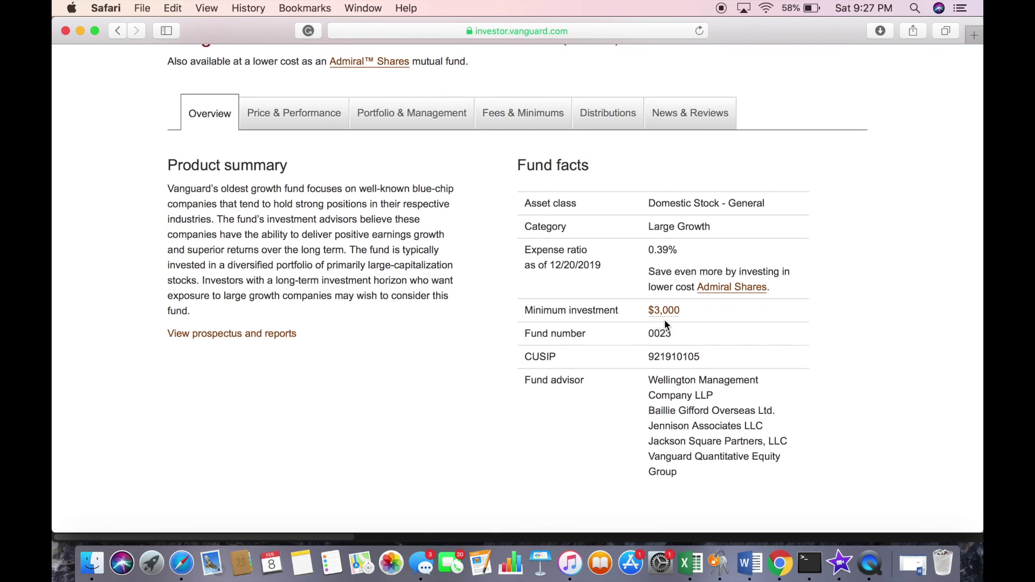
{"action": "scroll", "coordinate": [666, 321], "scroll_direction": "up", "scroll_amount": 5}
{"action": "scroll", "coordinate": [701, 319], "scroll_direction": "down", "scroll_amount": 4}
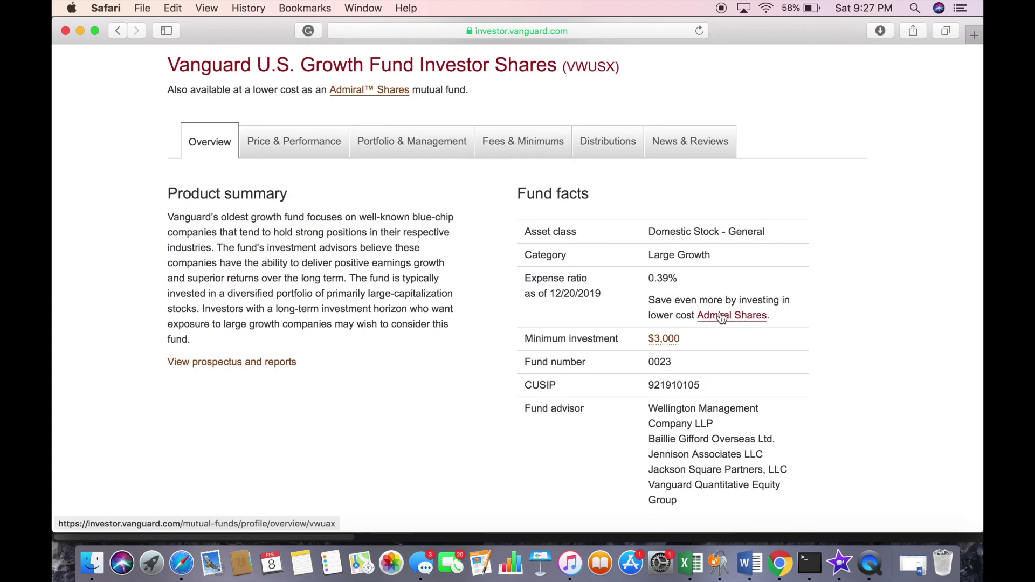
Return to the fund list, switch it to ETFs, and scroll to the U.S. stock ETFs including VOO.
{"action": "left_click", "coordinate": [118, 32]}
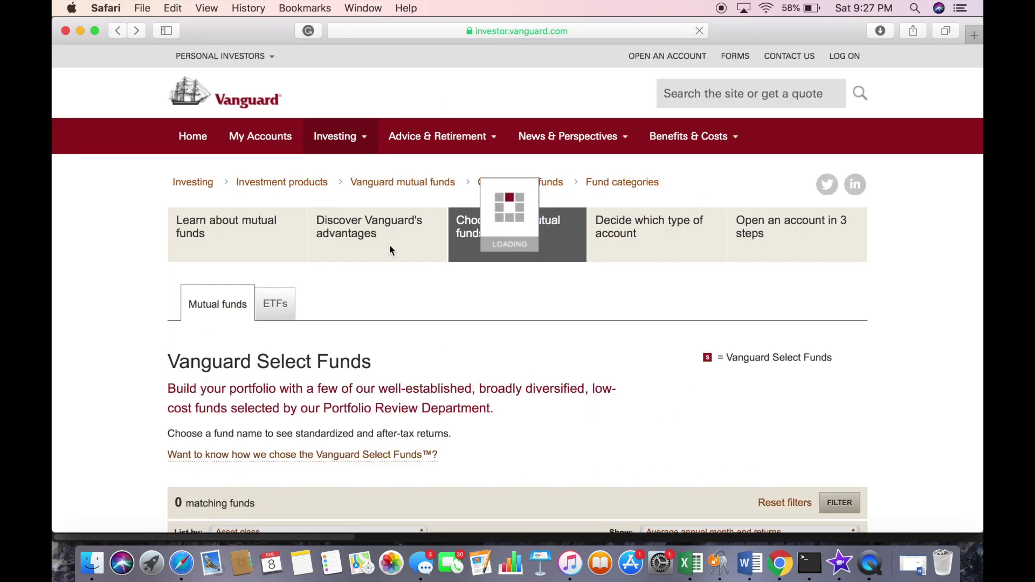
{"action": "scroll", "coordinate": [381, 294], "scroll_direction": "down", "scroll_amount": 2}
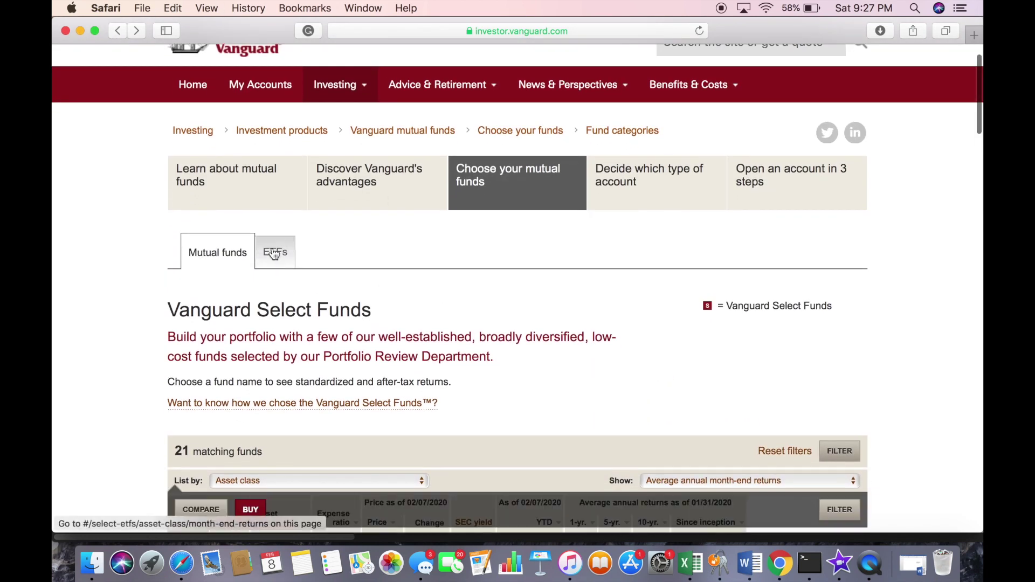
{"action": "left_click", "coordinate": [283, 253]}
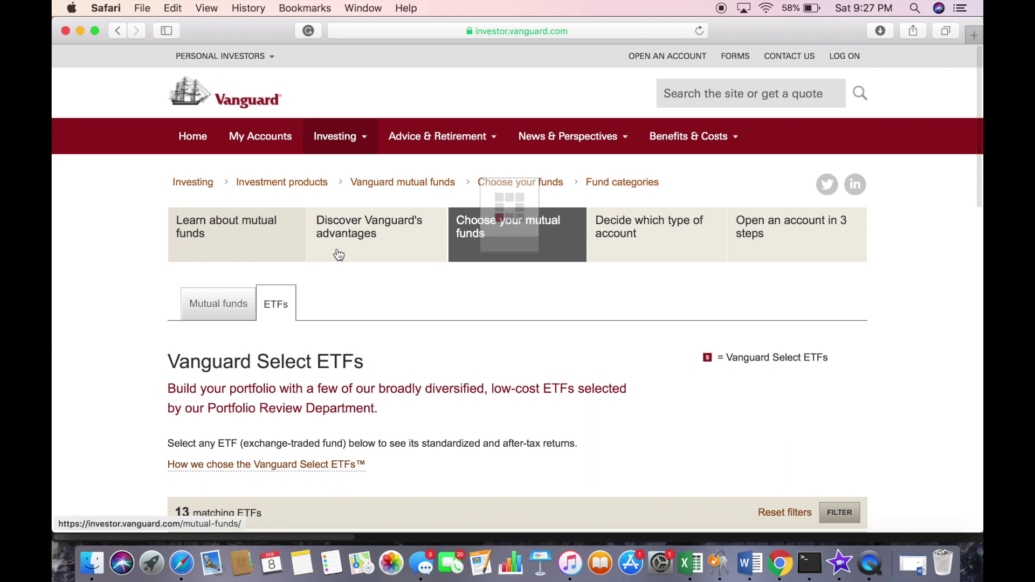
{"action": "scroll", "coordinate": [411, 371], "scroll_direction": "down", "scroll_amount": 3}
{"action": "scroll", "coordinate": [412, 371], "scroll_direction": "down", "scroll_amount": 7}
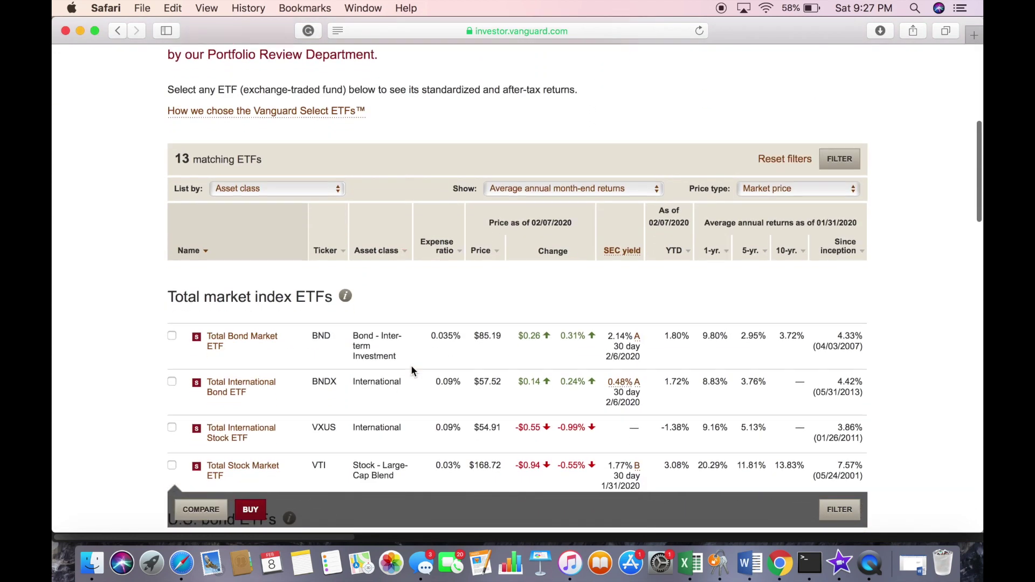
{"action": "scroll", "coordinate": [411, 366], "scroll_direction": "down", "scroll_amount": 5}
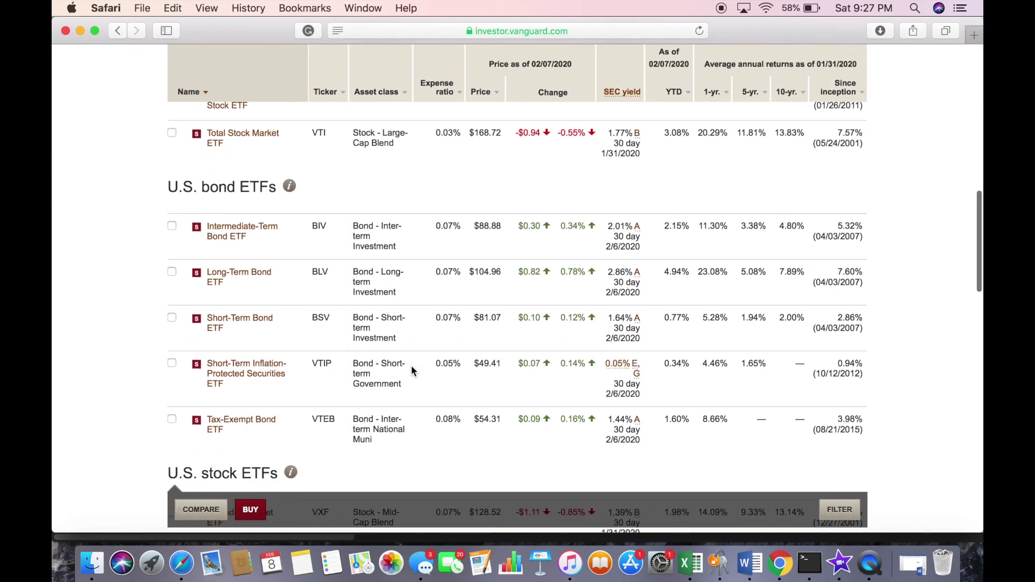
{"action": "scroll", "coordinate": [411, 371], "scroll_direction": "down", "scroll_amount": 3}
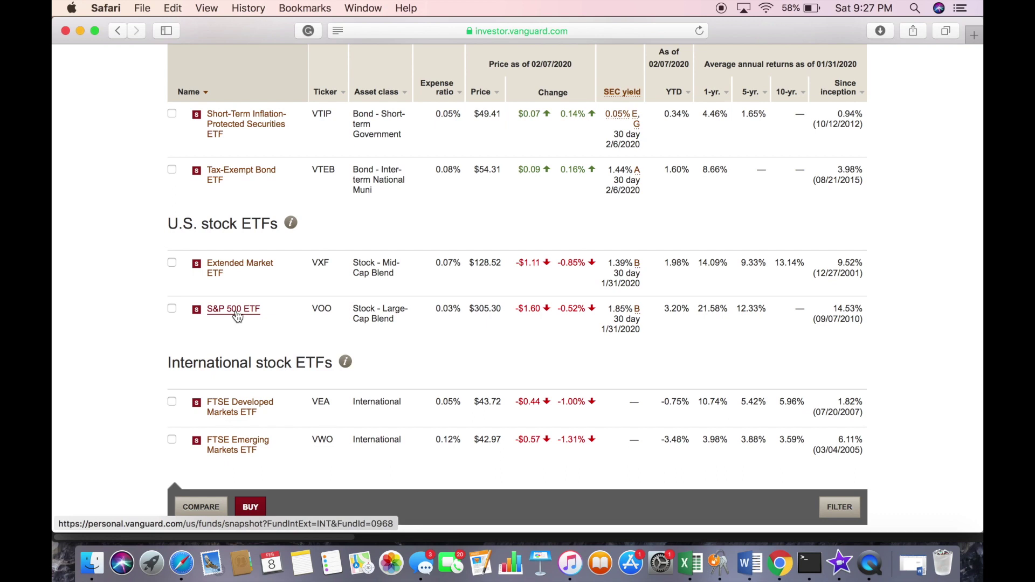
Open the S&P 500 ETF (VOO) fund page and skim its overview.
{"action": "left_click", "coordinate": [237, 317]}
{"action": "scroll", "coordinate": [555, 368], "scroll_direction": "down", "scroll_amount": 5}
{"action": "scroll", "coordinate": [557, 368], "scroll_direction": "down", "scroll_amount": 3}
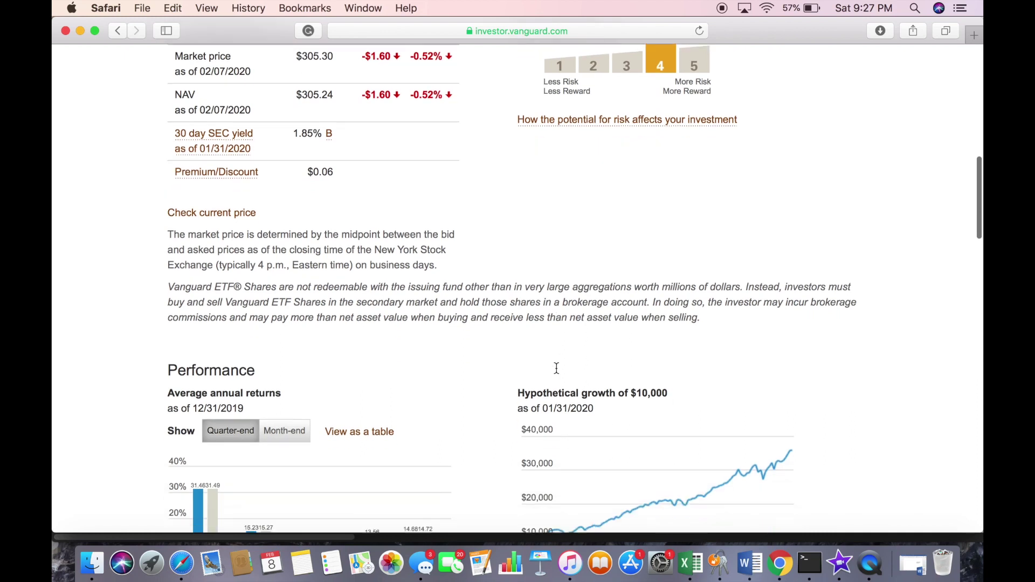
{"action": "scroll", "coordinate": [556, 369], "scroll_direction": "up", "scroll_amount": 7}
{"action": "scroll", "coordinate": [556, 368], "scroll_direction": "up", "scroll_amount": 2}
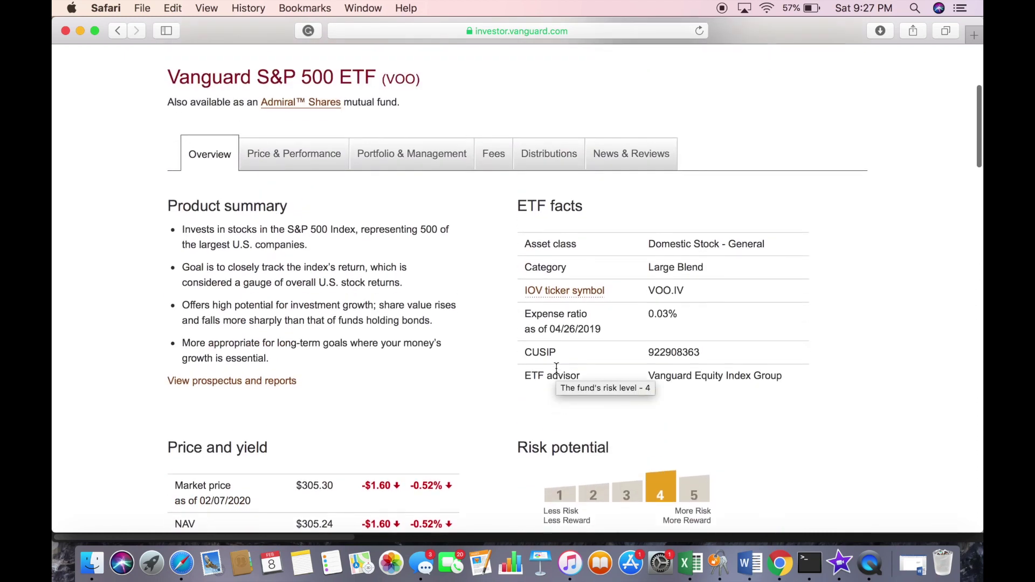
View VOO's Price & Performance details, scrolling through the price table showing $305.33.
{"action": "left_click", "coordinate": [323, 164]}
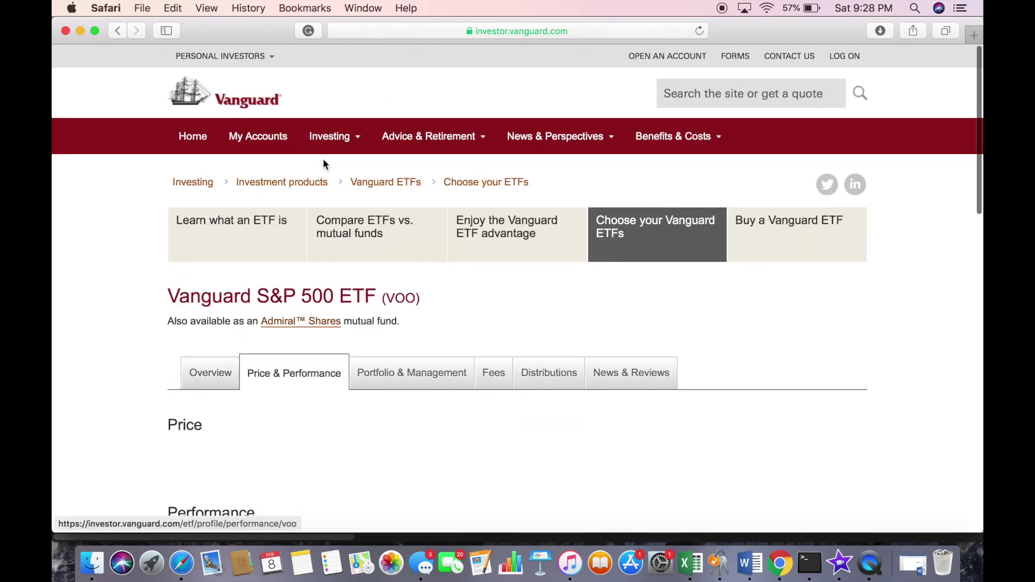
{"action": "scroll", "coordinate": [542, 308], "scroll_direction": "down", "scroll_amount": 3}
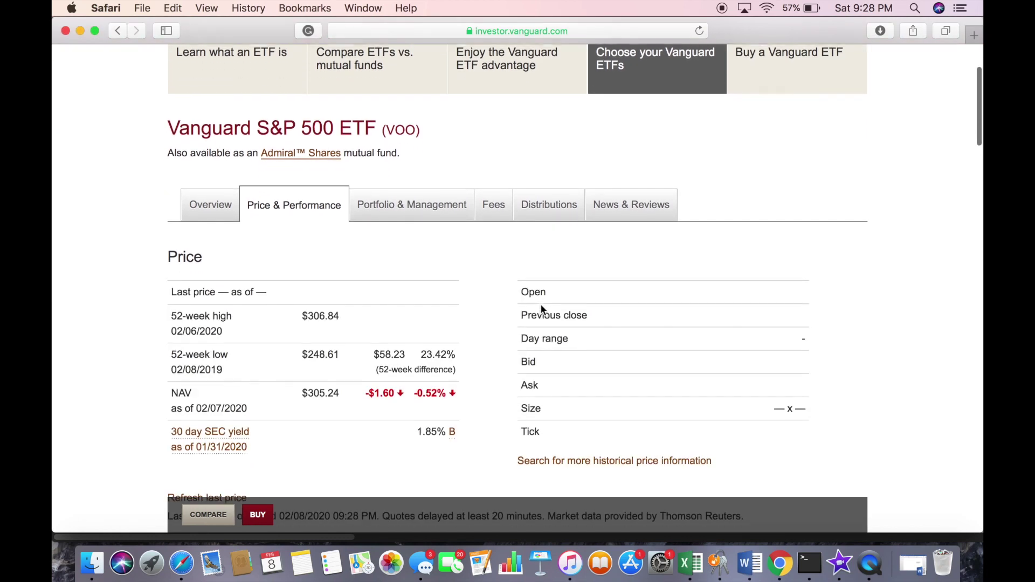
{"action": "scroll", "coordinate": [542, 310], "scroll_direction": "down", "scroll_amount": 3}
{"action": "scroll", "coordinate": [541, 307], "scroll_direction": "down", "scroll_amount": 3}
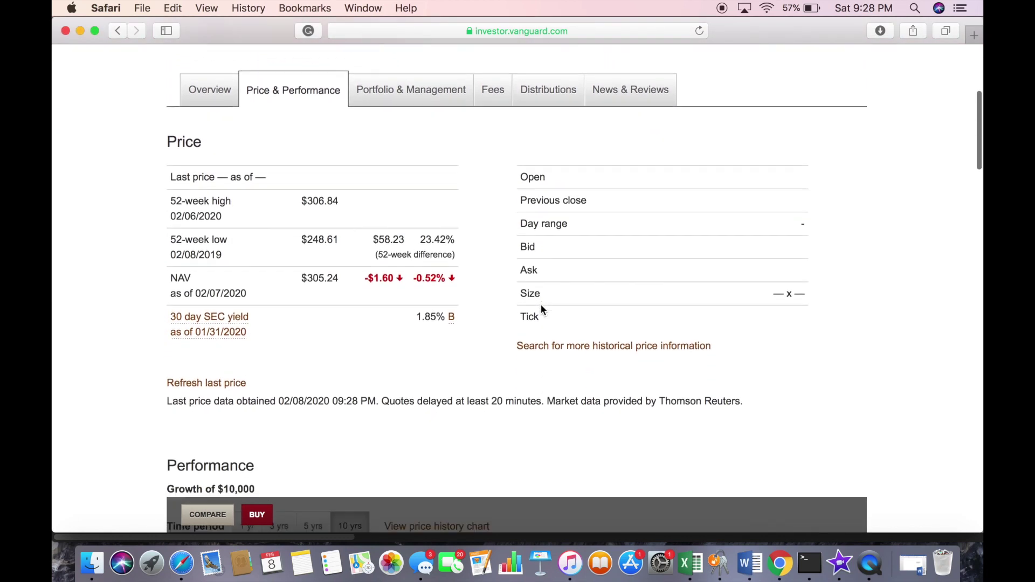
{"action": "scroll", "coordinate": [541, 307], "scroll_direction": "up", "scroll_amount": 1}
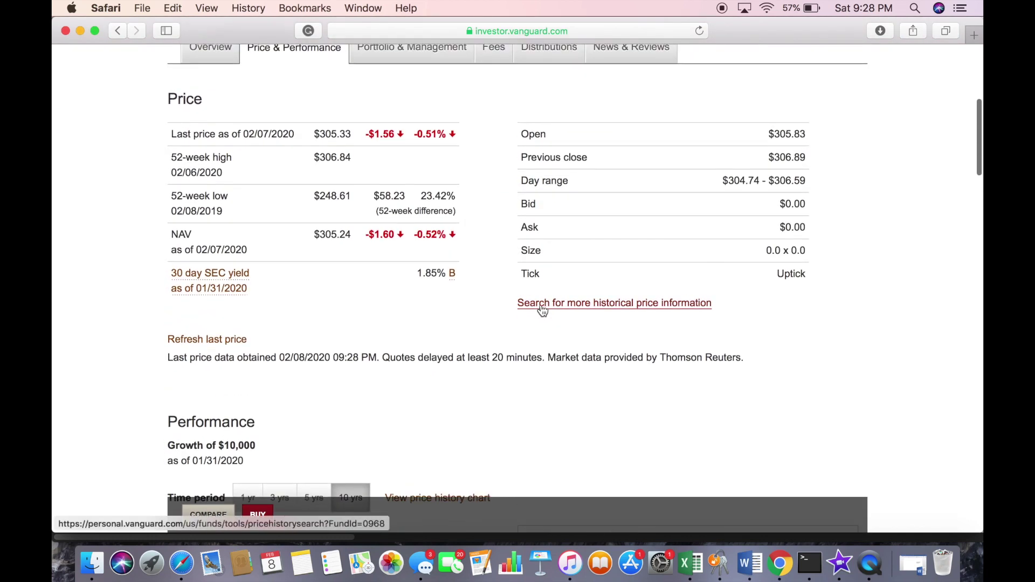
{"action": "scroll", "coordinate": [539, 225], "scroll_direction": "up", "scroll_amount": 3}
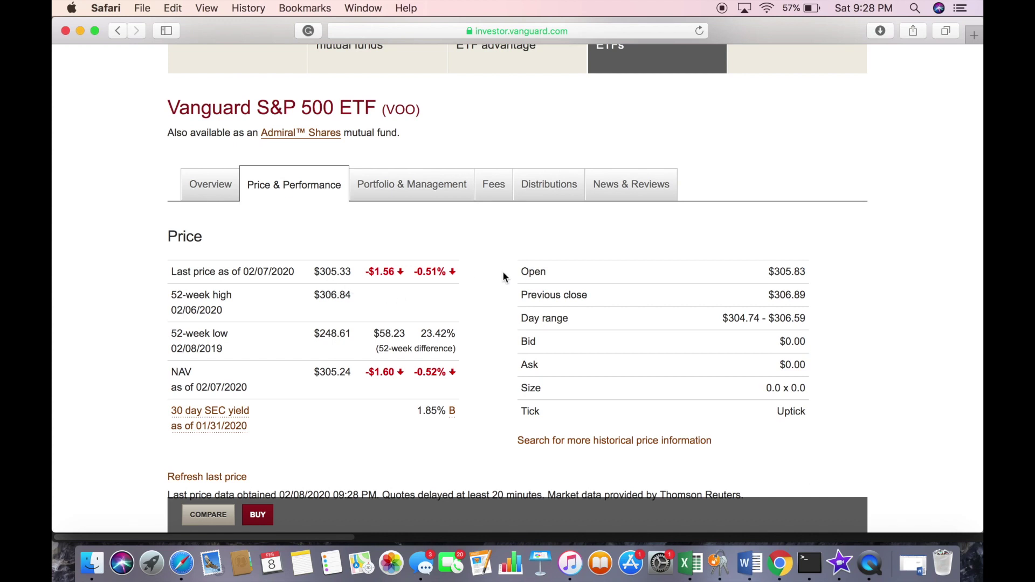
{"action": "scroll", "coordinate": [502, 276], "scroll_direction": "up", "scroll_amount": 4}
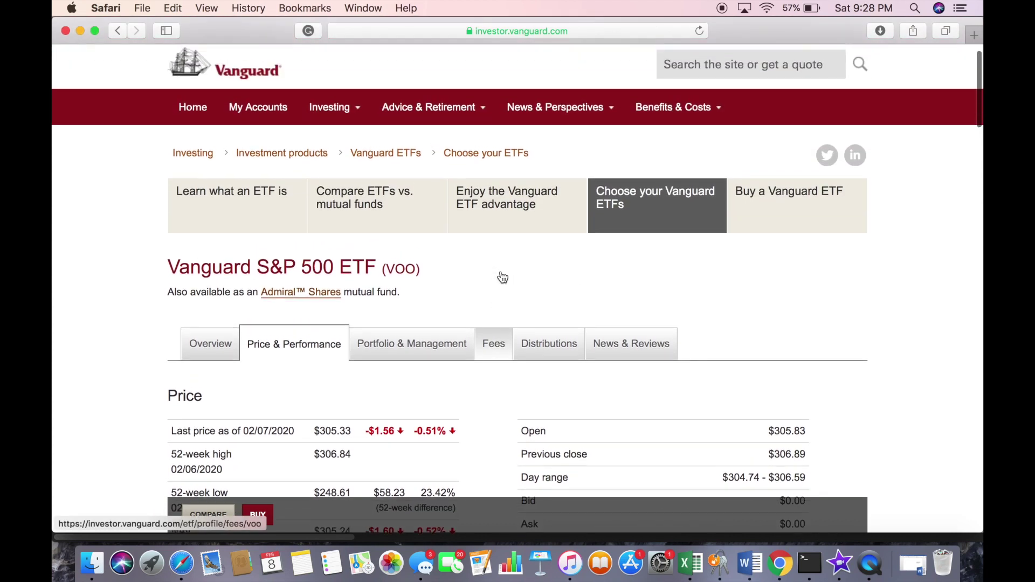
{"action": "scroll", "coordinate": [502, 277], "scroll_direction": "up", "scroll_amount": 1}
{"action": "mouse_move", "coordinate": [378, 142]}
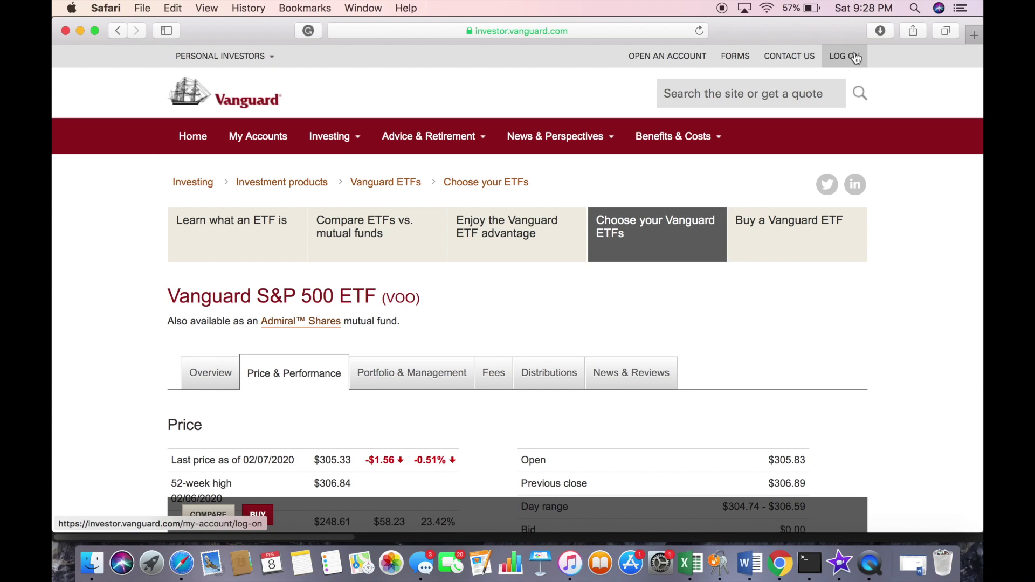
Log on to Vanguard and go to the Buy & Sell page under My Accounts.
{"action": "left_click", "coordinate": [857, 58]}
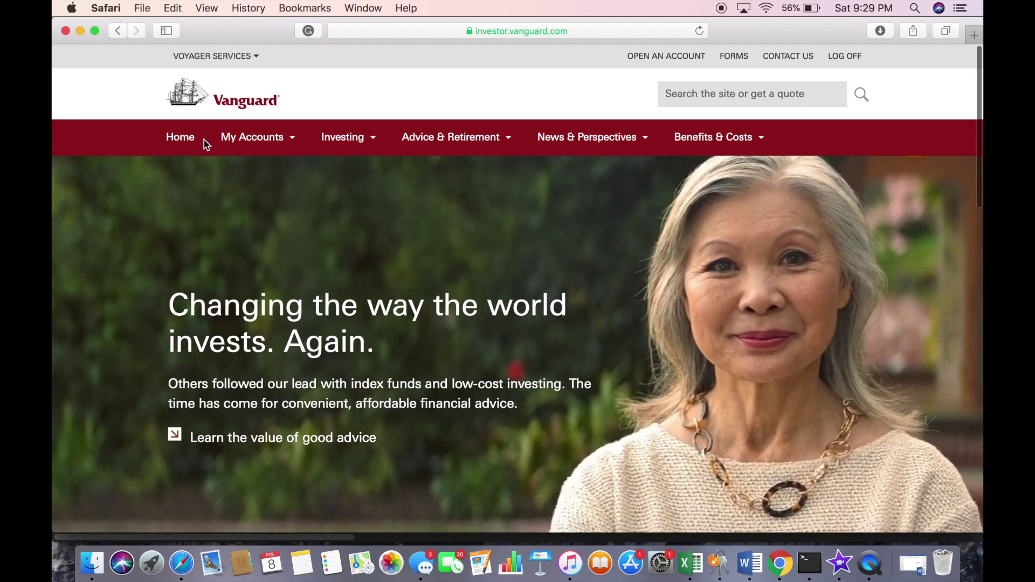
{"action": "mouse_move", "coordinate": [228, 139]}
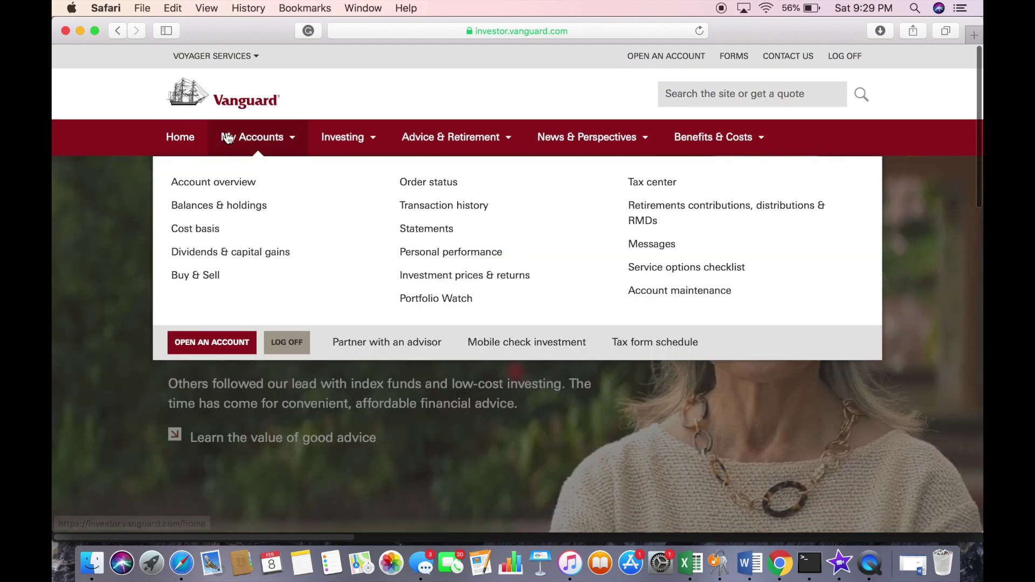
{"action": "mouse_move", "coordinate": [337, 135]}
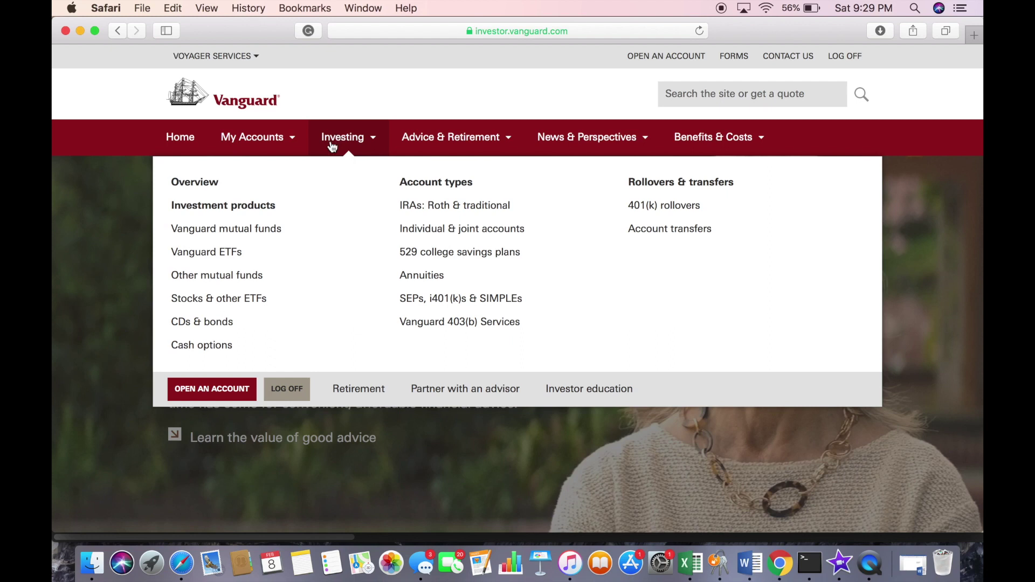
{"action": "mouse_move", "coordinate": [260, 141]}
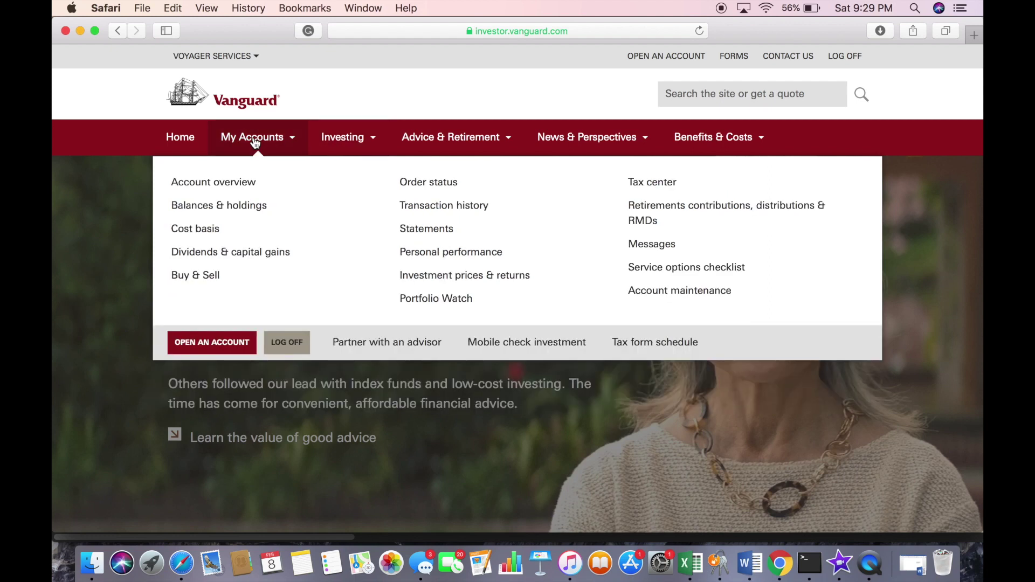
{"action": "left_click", "coordinate": [193, 276]}
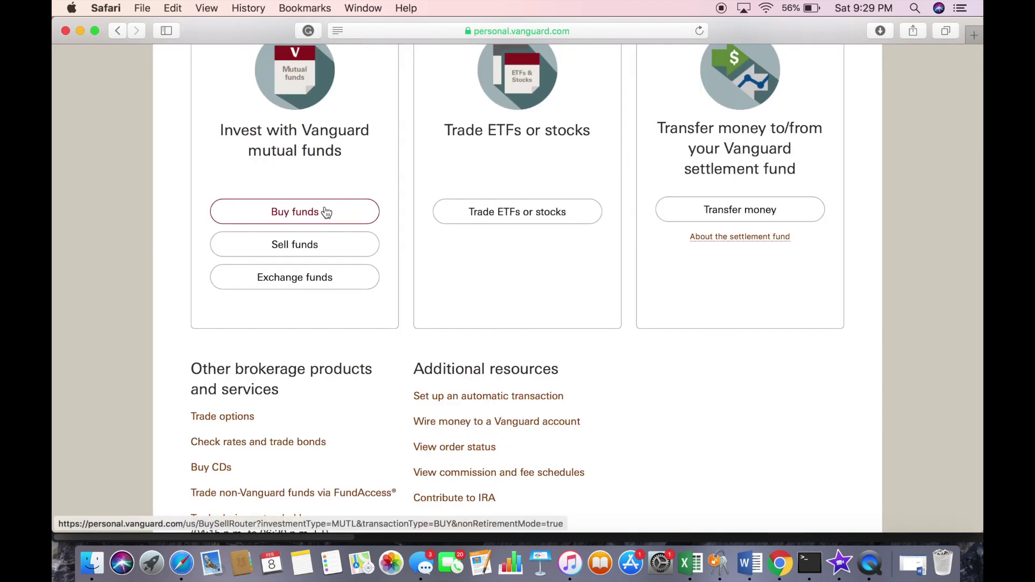
Start a fund purchase, adding Communication Services Index Admiral via 'vt' and typing 00 as the amount.
{"action": "left_click", "coordinate": [326, 212]}
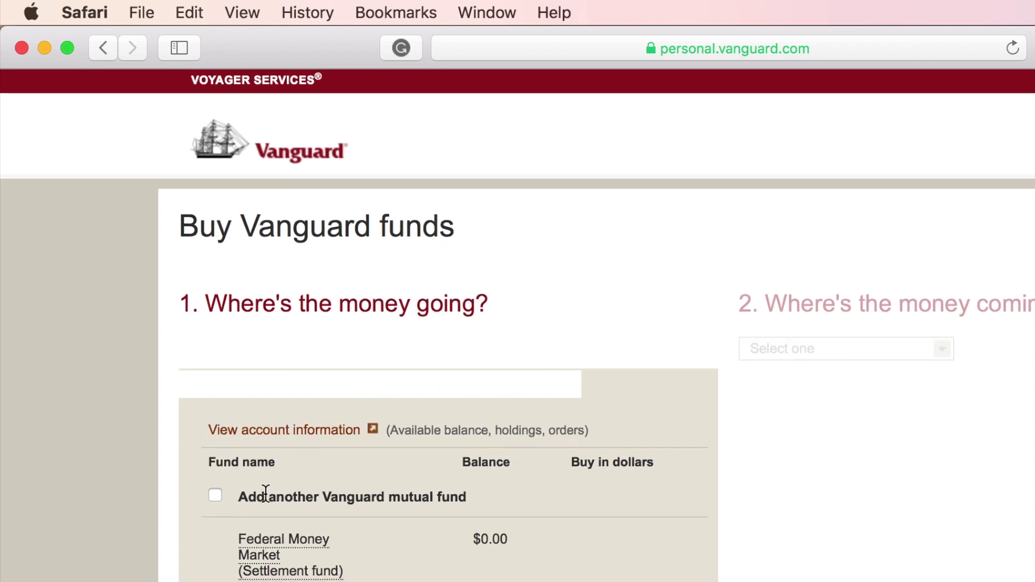
{"action": "left_click", "coordinate": [214, 495]}
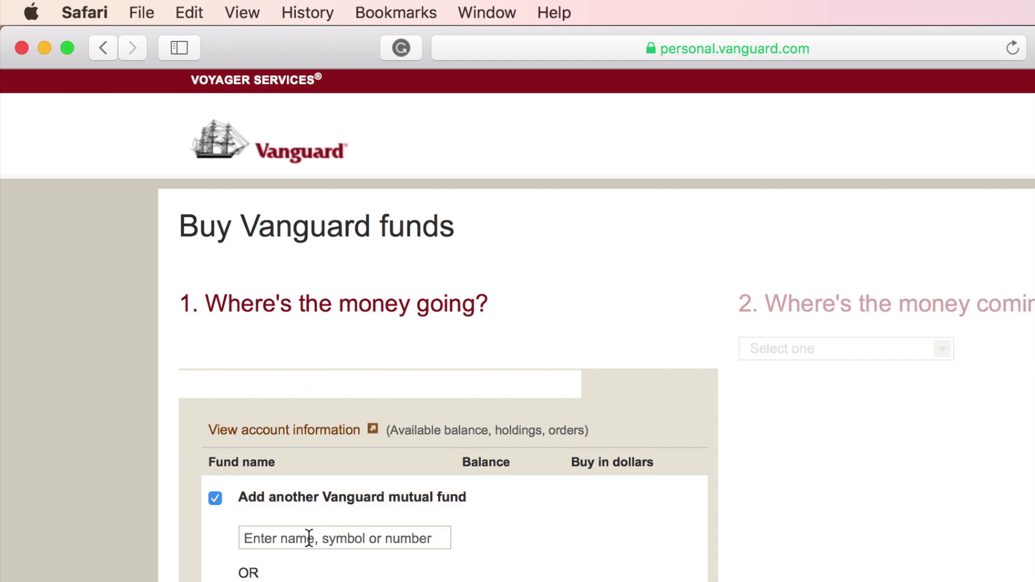
{"action": "left_click", "coordinate": [309, 538]}
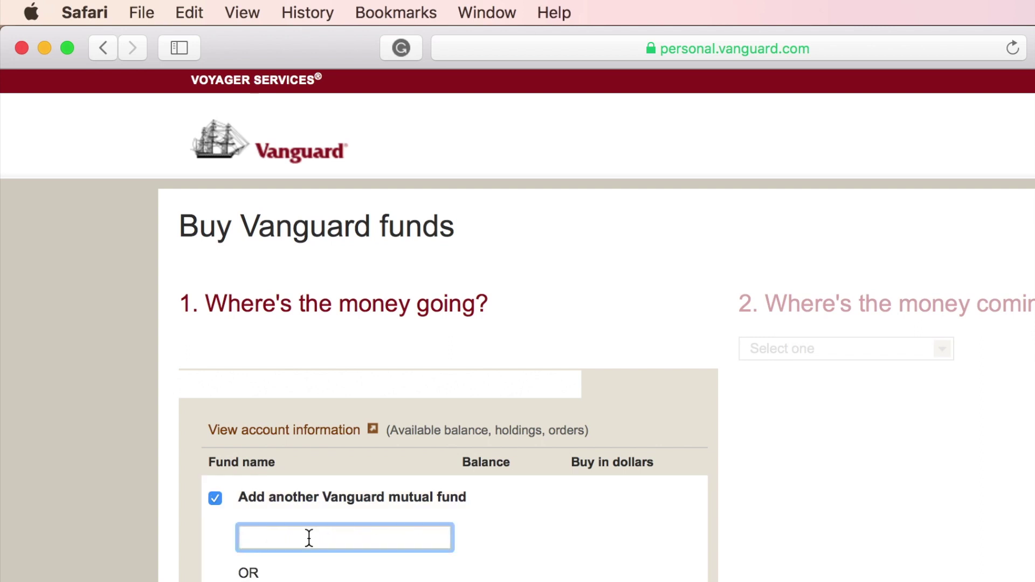
{"action": "type", "text": "vt"}
{"action": "key", "text": "Down"}
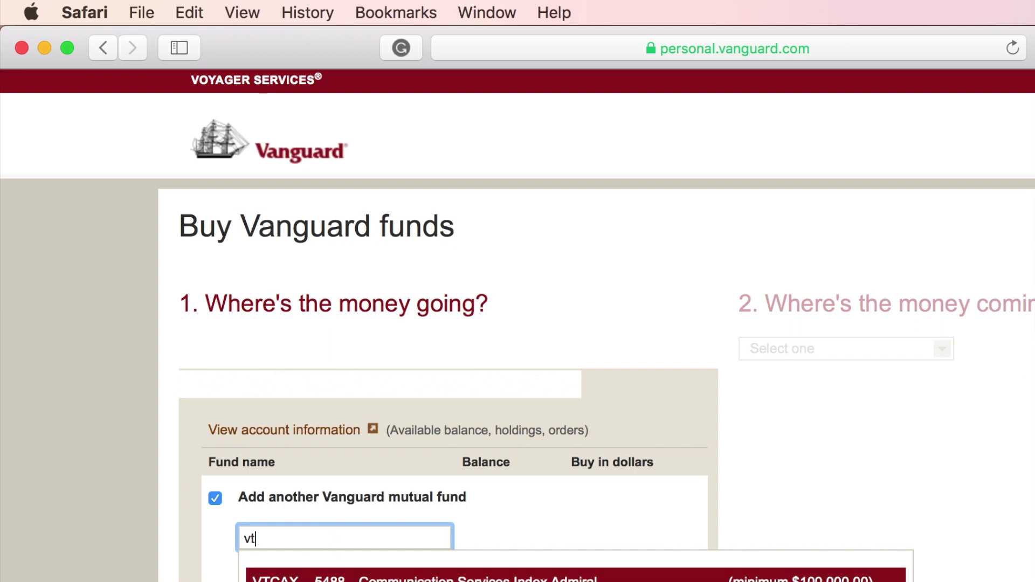
{"action": "key", "text": "Return"}
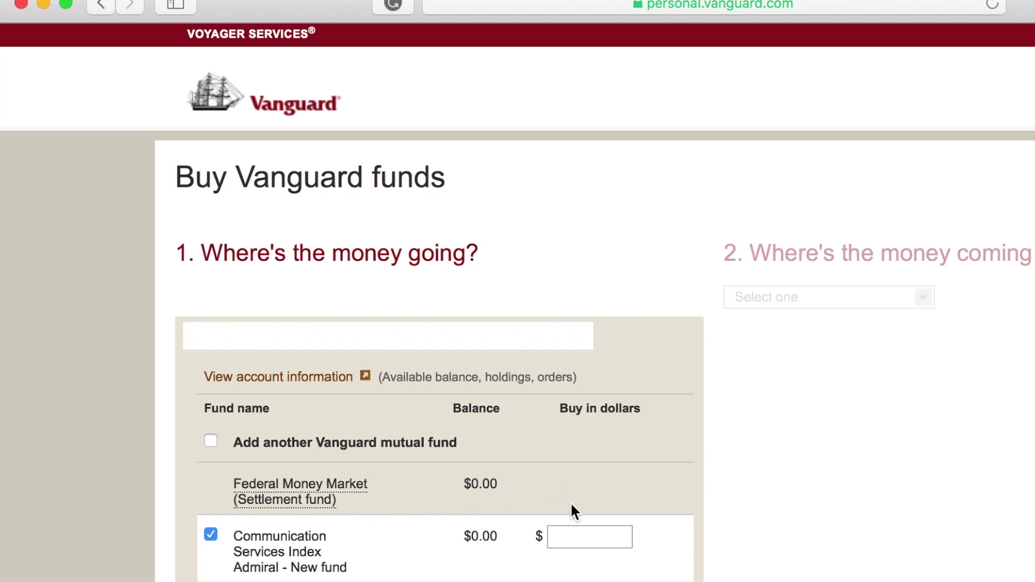
{"action": "left_click", "coordinate": [577, 534]}
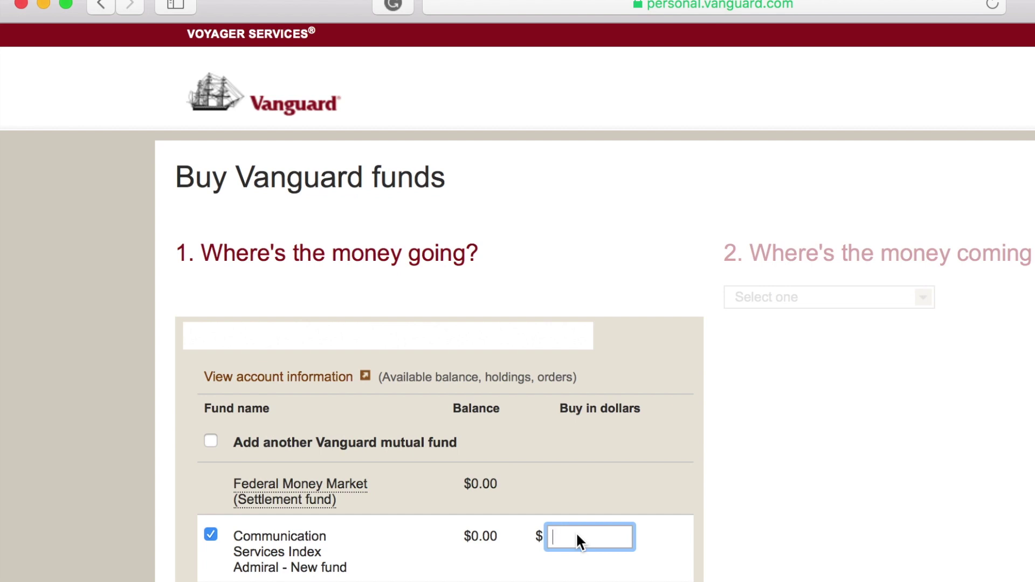
{"action": "type", "text": "00"}
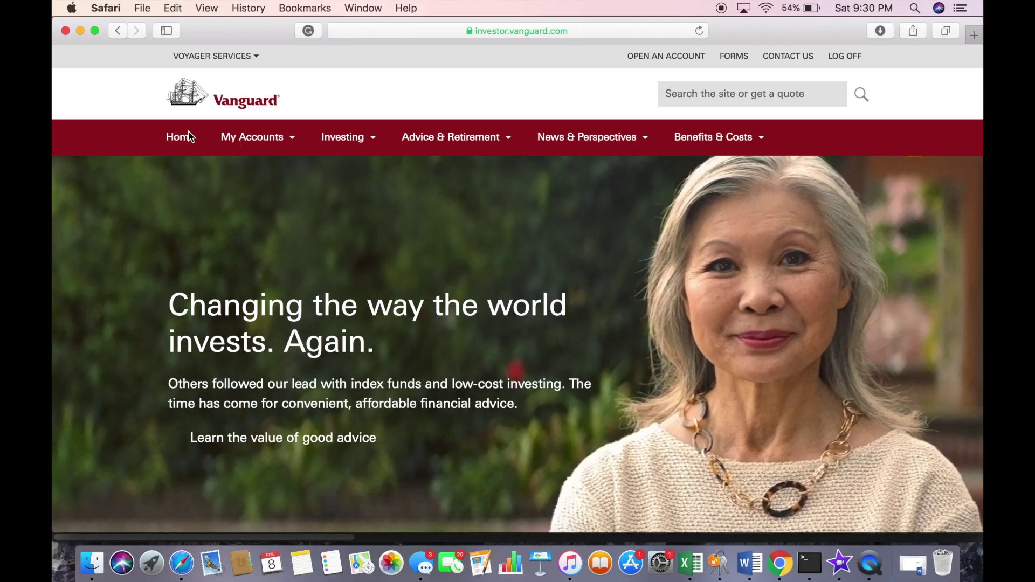
Go to My Accounts > Buy & Sell and open the Trade ETFs or stocks form.
{"action": "left_click", "coordinate": [280, 138]}
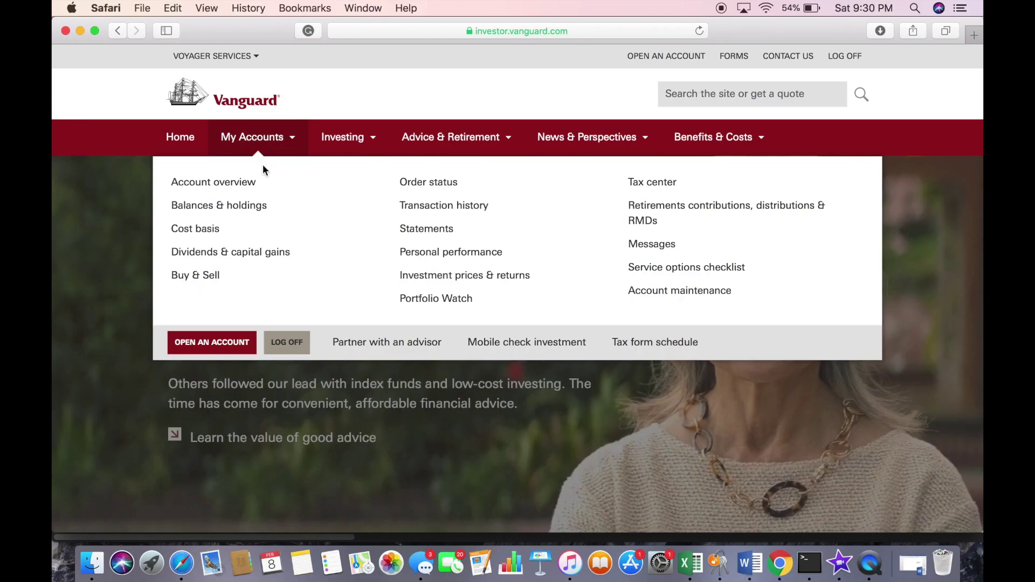
{"action": "left_click", "coordinate": [197, 276]}
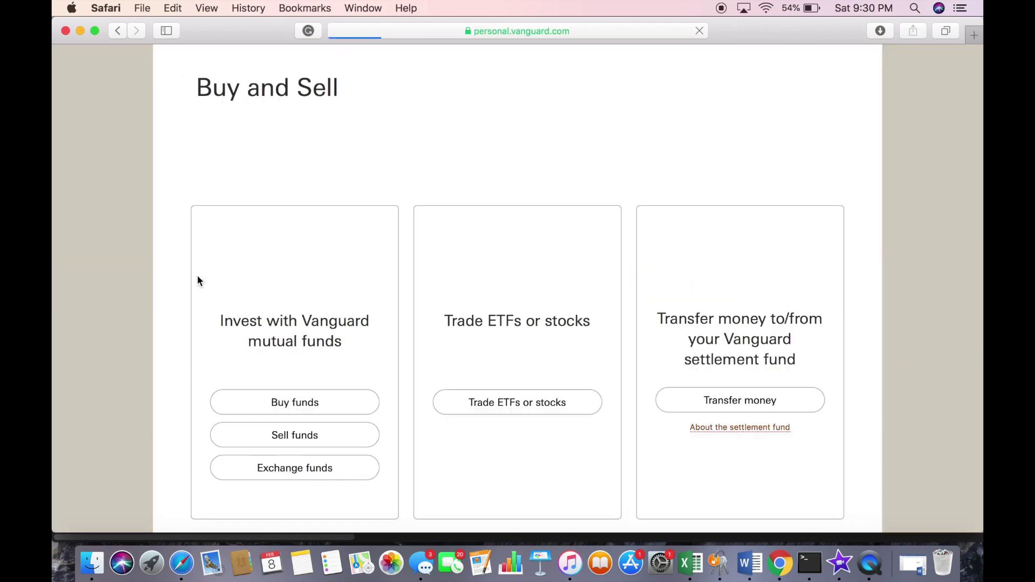
{"action": "scroll", "coordinate": [485, 372], "scroll_direction": "down", "scroll_amount": 3}
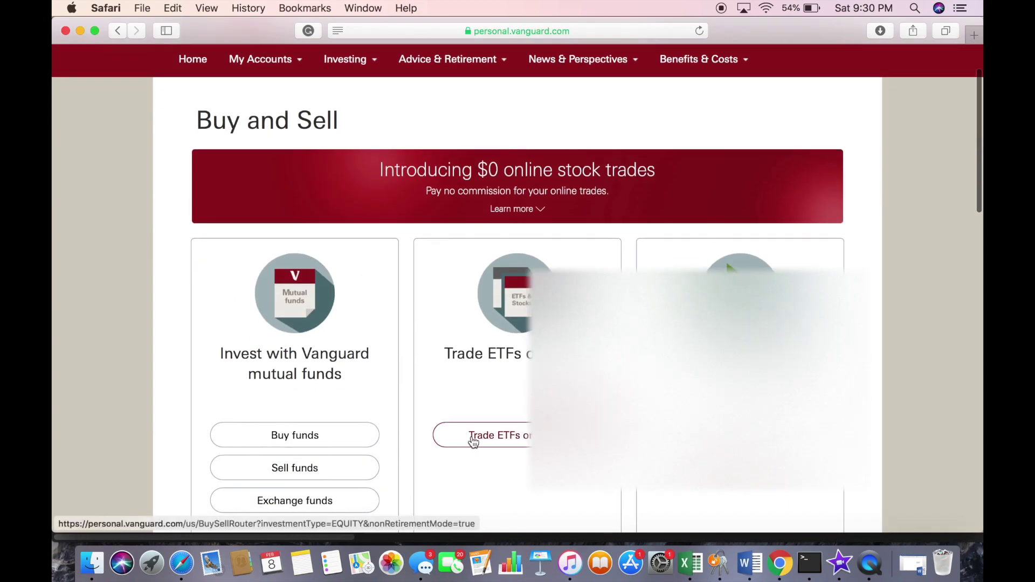
{"action": "left_click", "coordinate": [473, 440]}
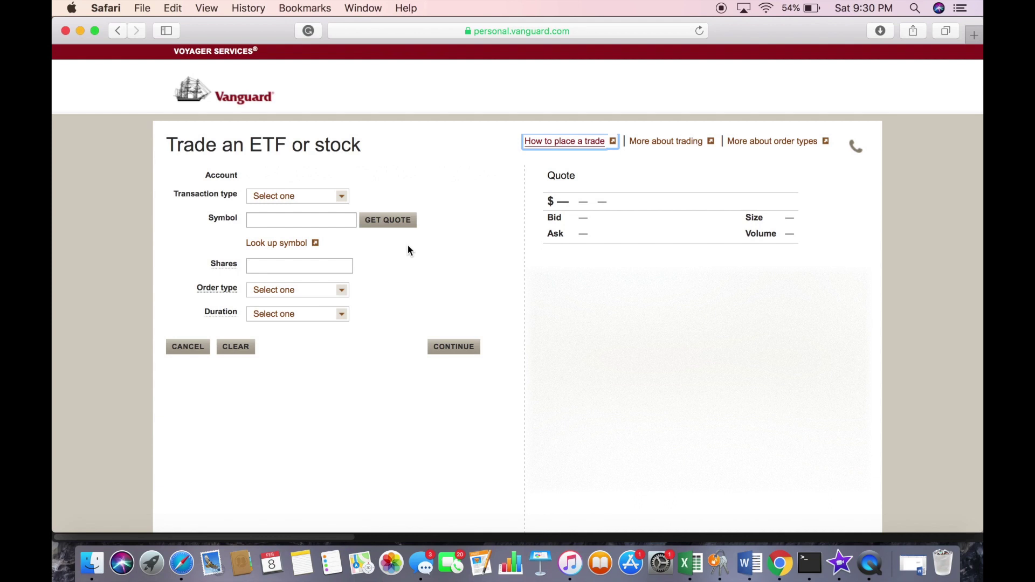
Set the trade to Buy VOO, fetch its $305.33 quote, and enter 5 shares.
{"action": "left_click", "coordinate": [342, 196]}
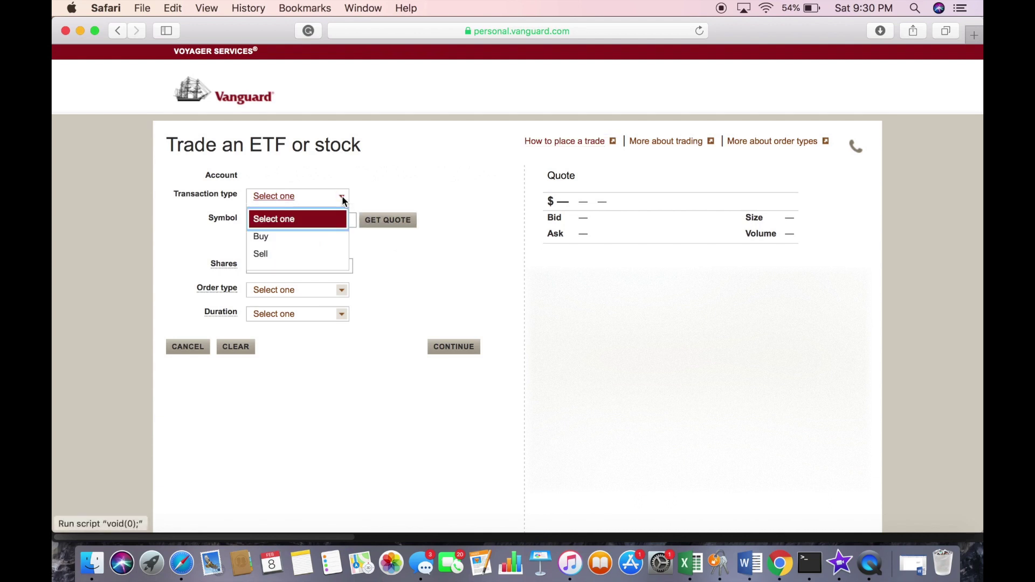
{"action": "left_click", "coordinate": [303, 236]}
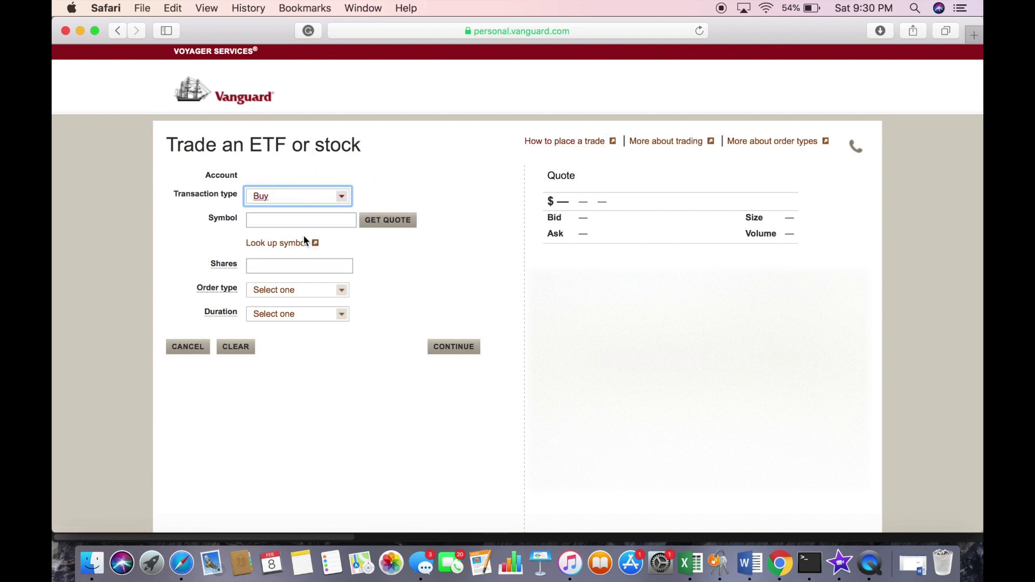
{"action": "left_click", "coordinate": [308, 218]}
{"action": "type", "text": "v"}
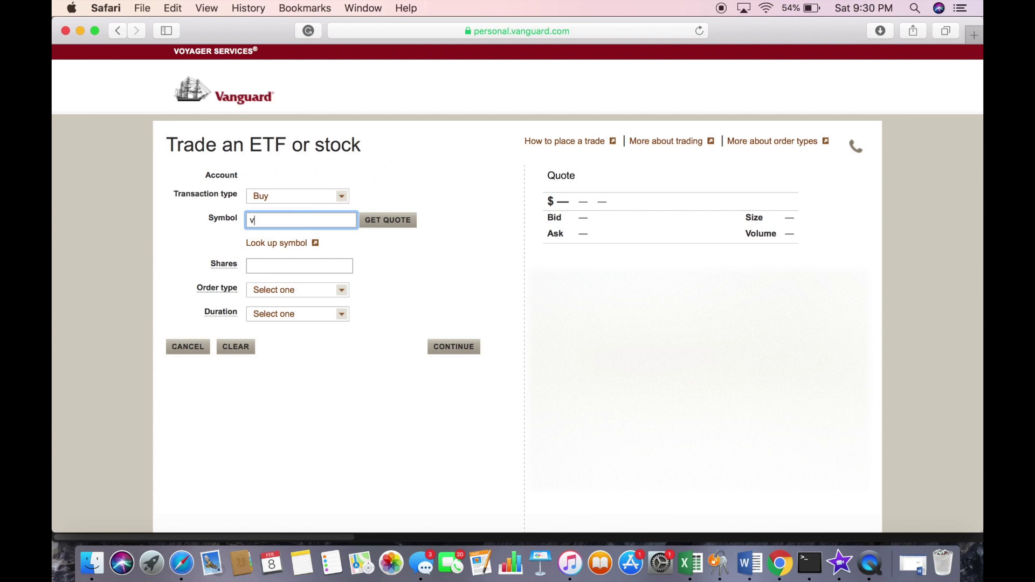
{"action": "type", "text": "oo"}
{"action": "left_click", "coordinate": [385, 220]}
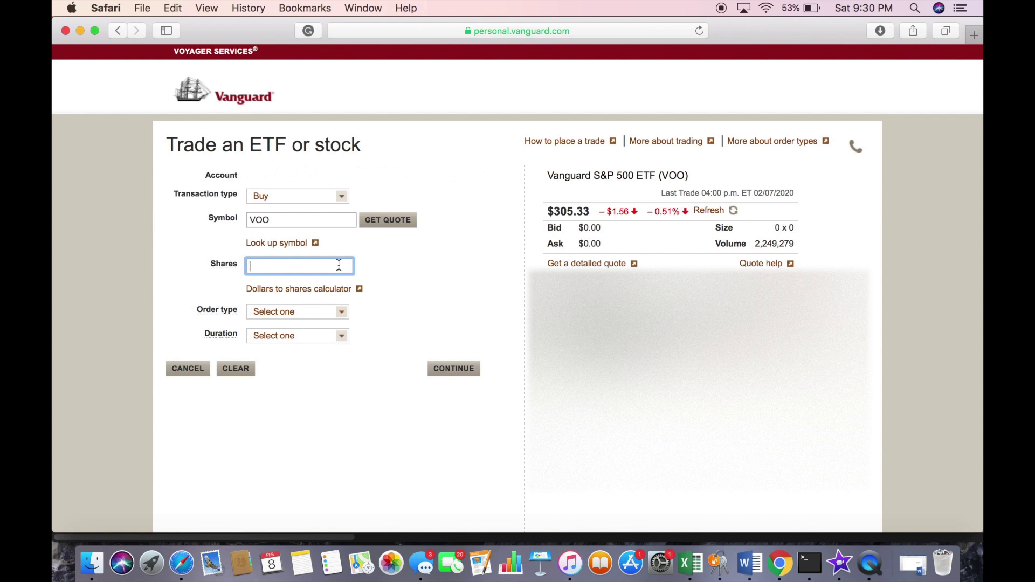
{"action": "type", "text": "5"}
{"action": "left_click", "coordinate": [461, 368]}
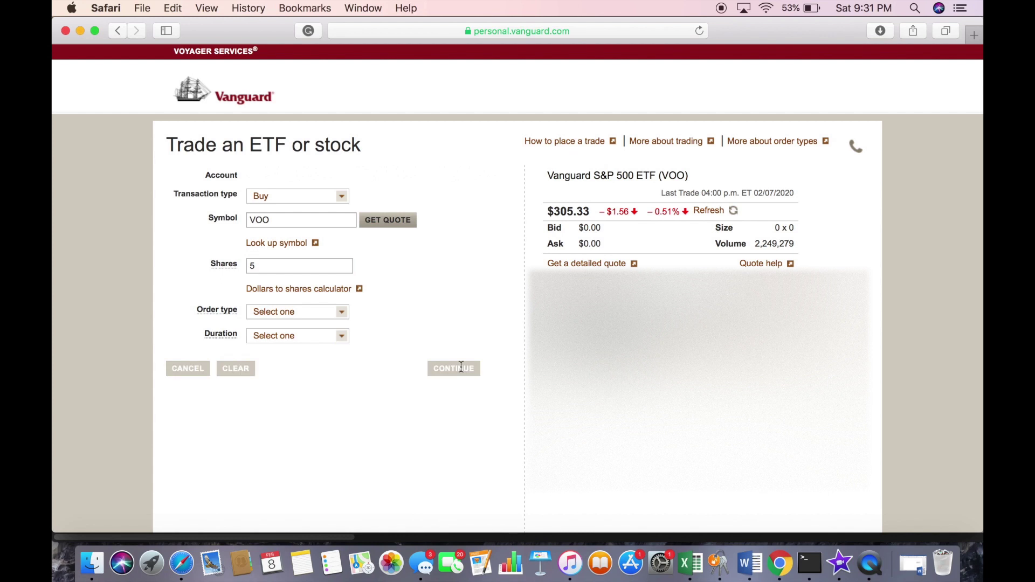
{"action": "left_click", "coordinate": [343, 264]}
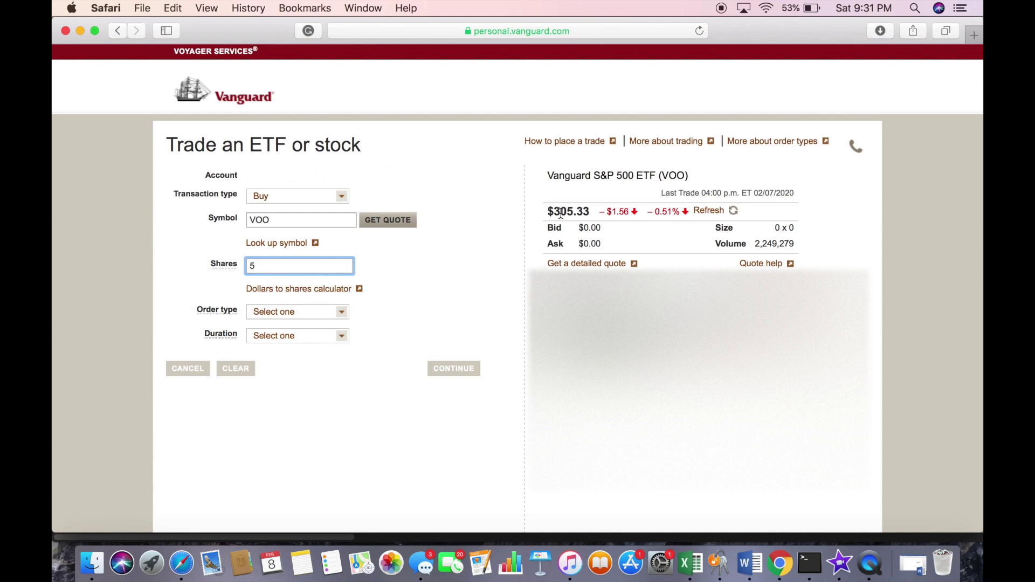
Set the order type to Market.
{"action": "left_click", "coordinate": [344, 312]}
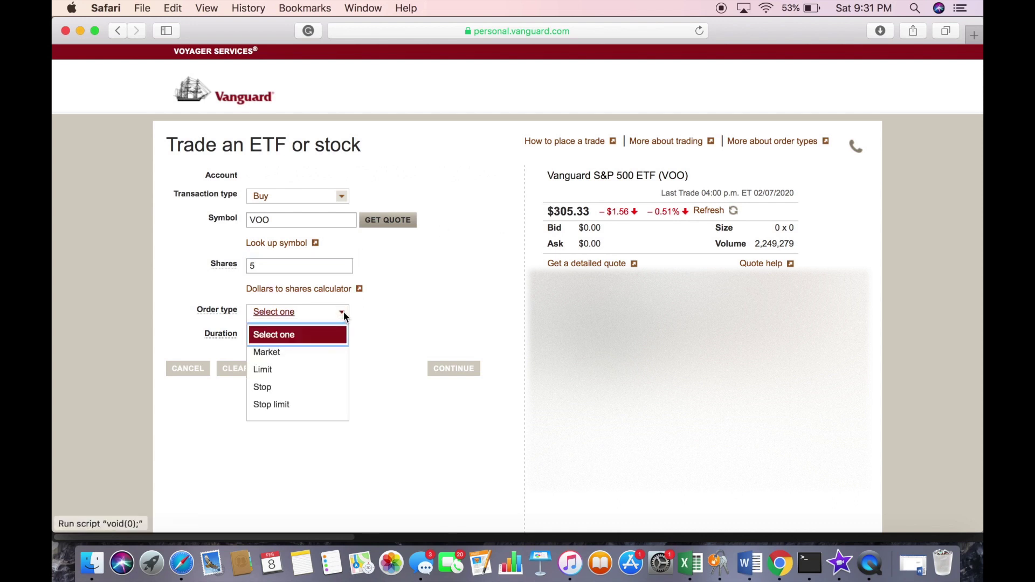
{"action": "left_click", "coordinate": [292, 350]}
{"action": "scroll", "coordinate": [358, 369], "scroll_direction": "down", "scroll_amount": 2}
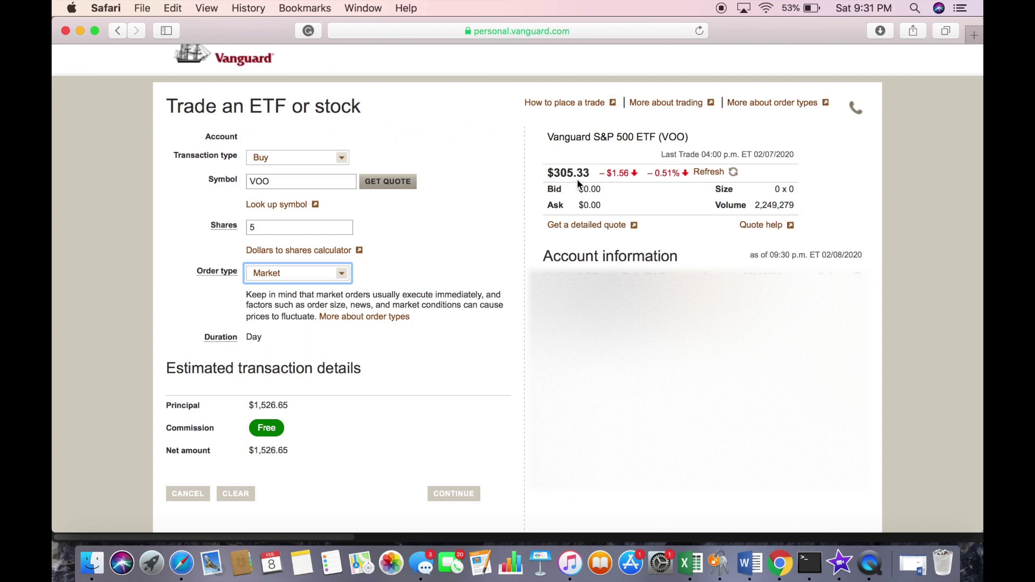
Change to a Limit order at 300 with a 60-day (GTC) duration.
{"action": "left_click", "coordinate": [343, 274]}
{"action": "left_click", "coordinate": [296, 334]}
{"action": "left_click", "coordinate": [334, 297]}
{"action": "type", "text": "300"}
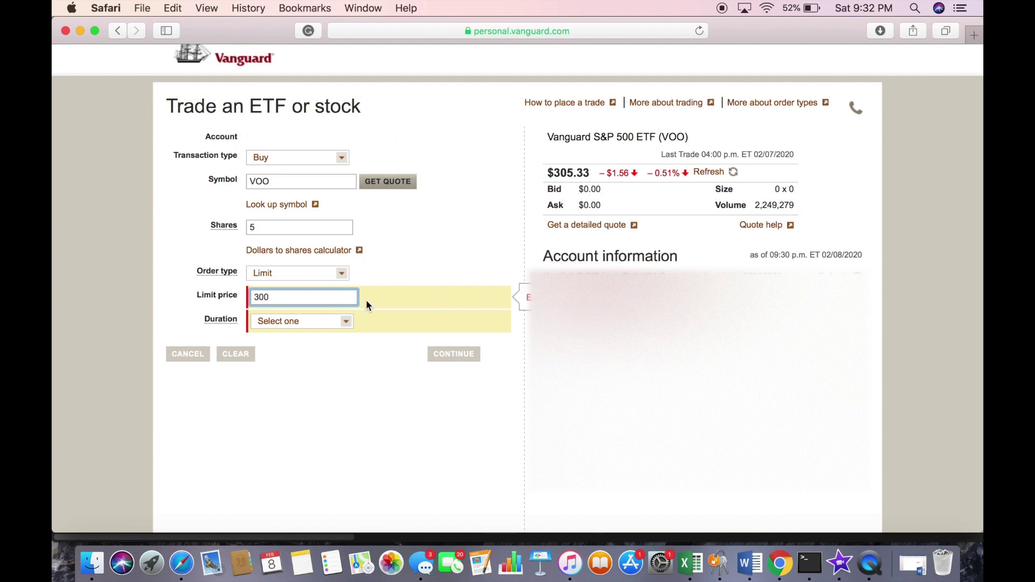
{"action": "left_click", "coordinate": [348, 317]}
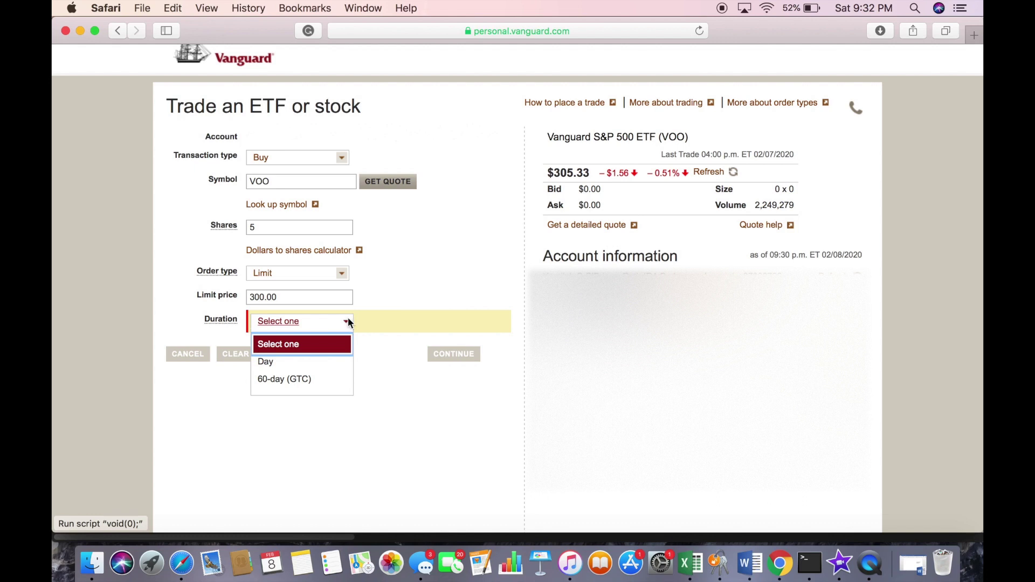
{"action": "left_click", "coordinate": [325, 377]}
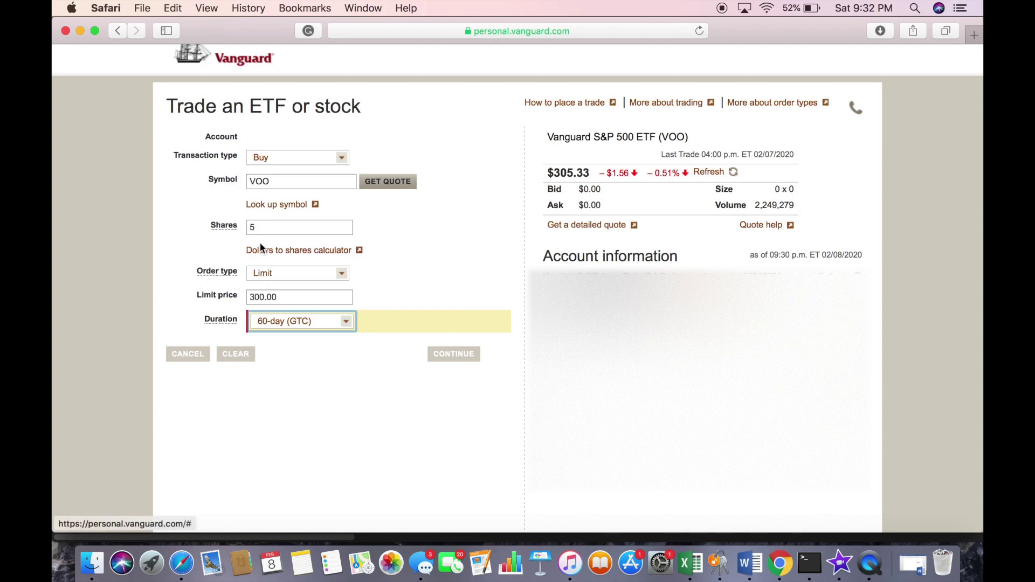
{"action": "left_click", "coordinate": [340, 273]}
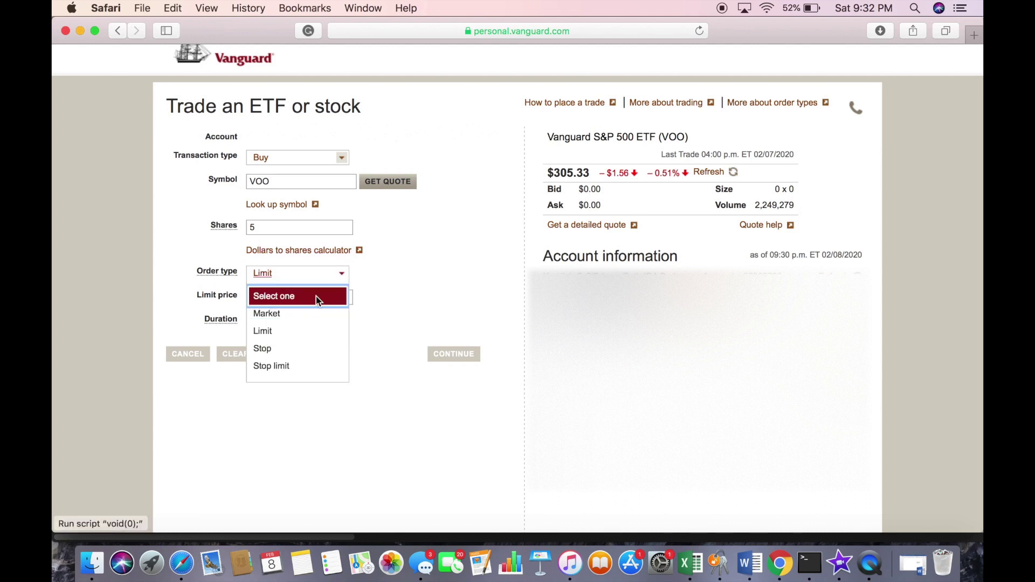
Make it a Stop order with a stop price of 310.
{"action": "left_click", "coordinate": [287, 348]}
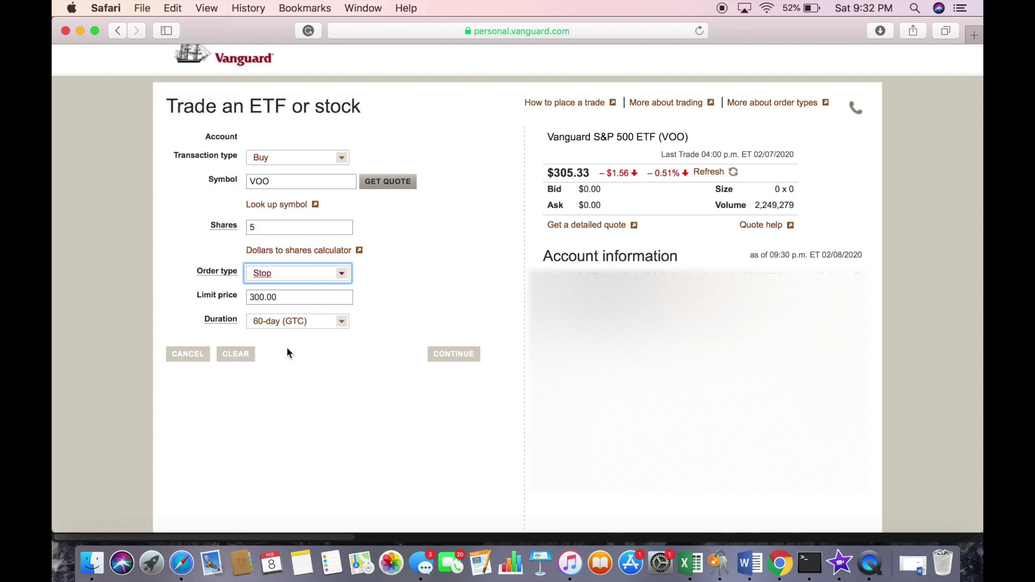
{"action": "left_click", "coordinate": [263, 296]}
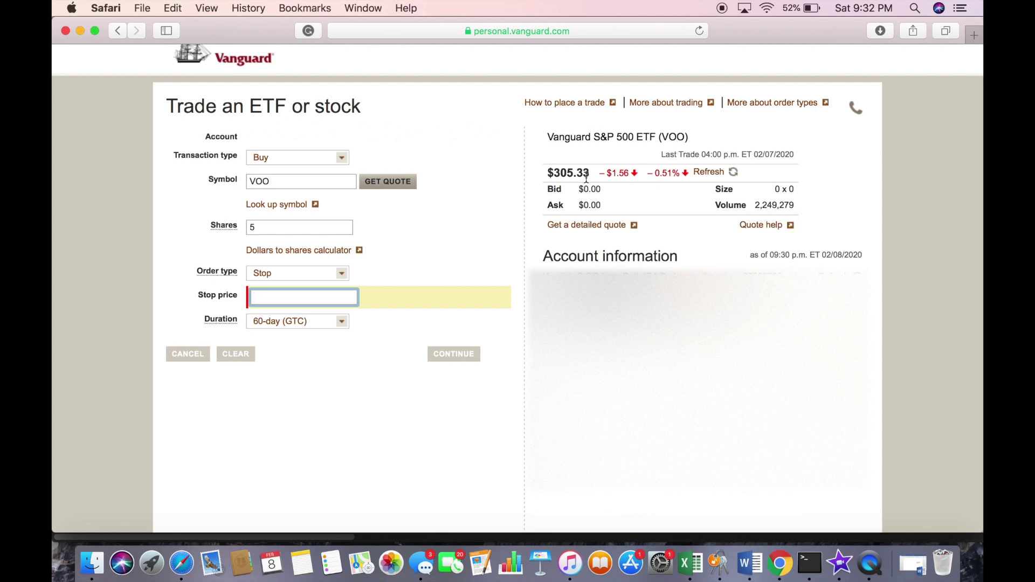
{"action": "type", "text": "310"}
{"action": "mouse_move", "coordinate": [304, 298]}
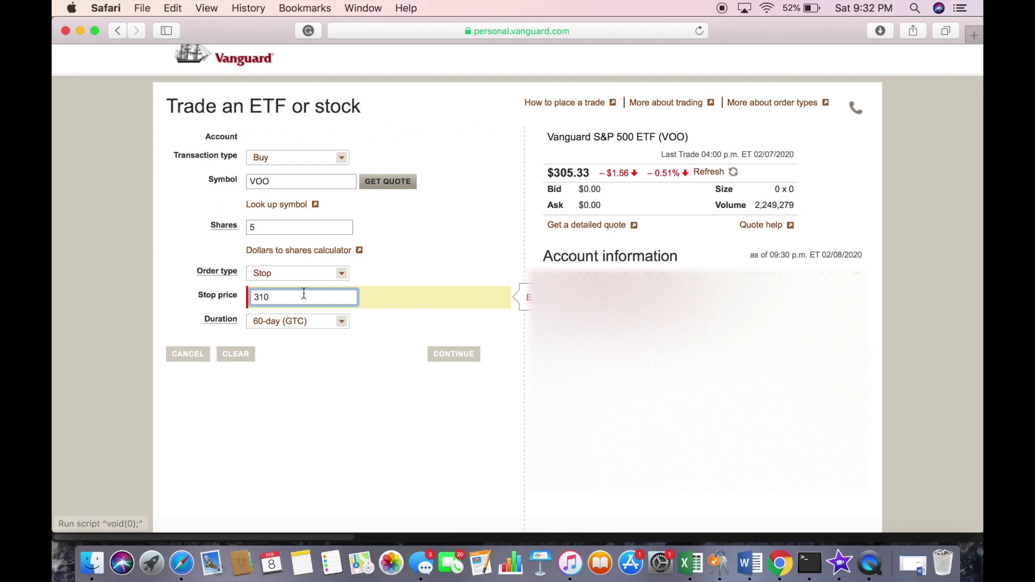
{"action": "left_click", "coordinate": [345, 272]}
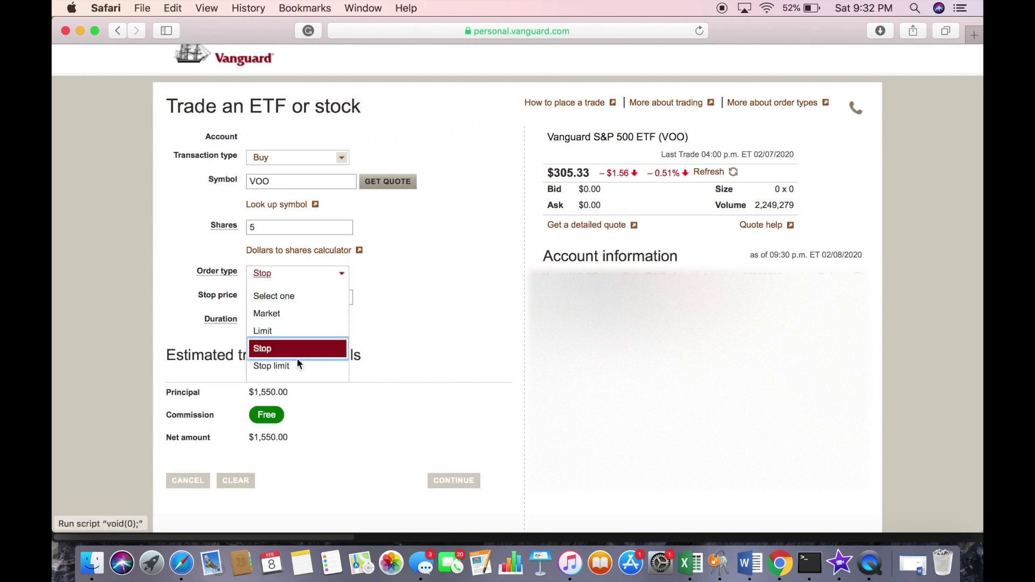
{"action": "left_click", "coordinate": [402, 310]}
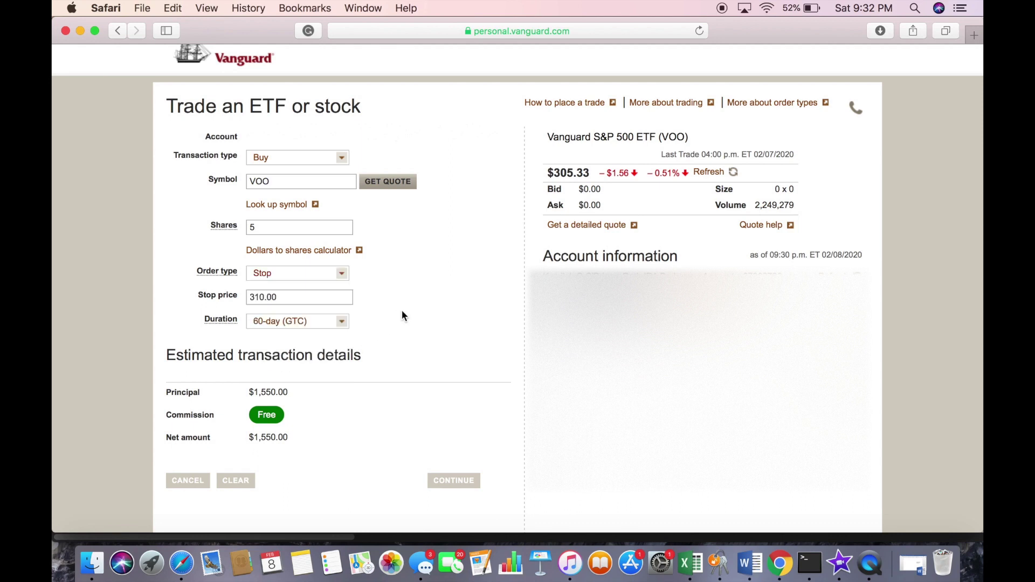
Change the transaction type to Sell, estimating $1,550.00.
{"action": "left_click", "coordinate": [344, 164]}
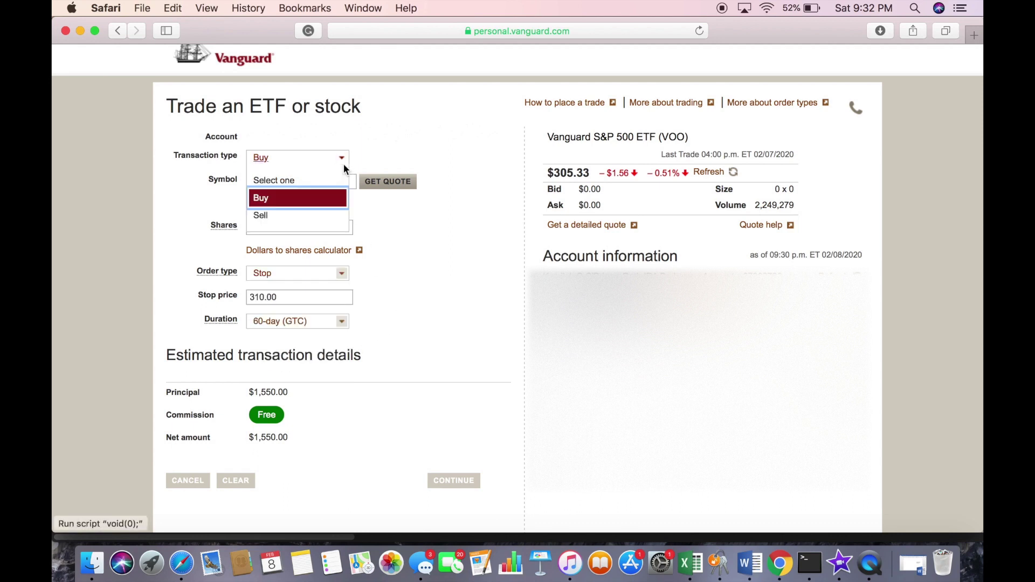
{"action": "left_click", "coordinate": [318, 213]}
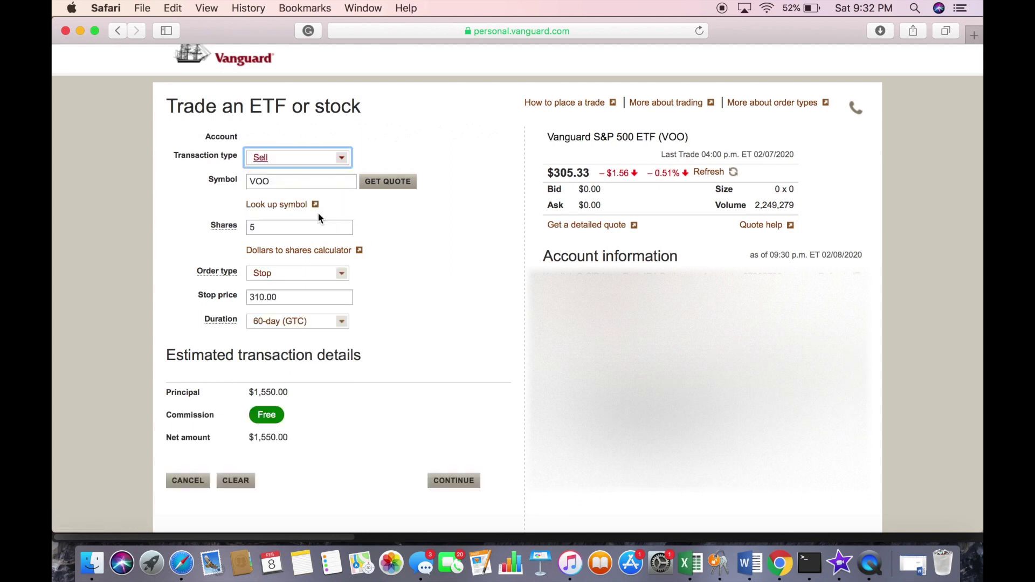
{"action": "left_click", "coordinate": [345, 273]}
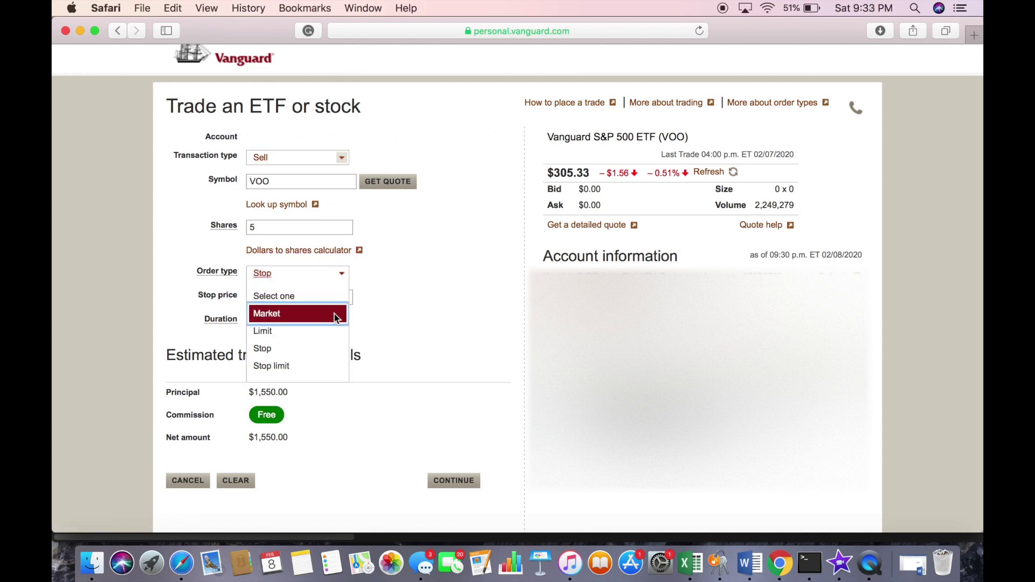